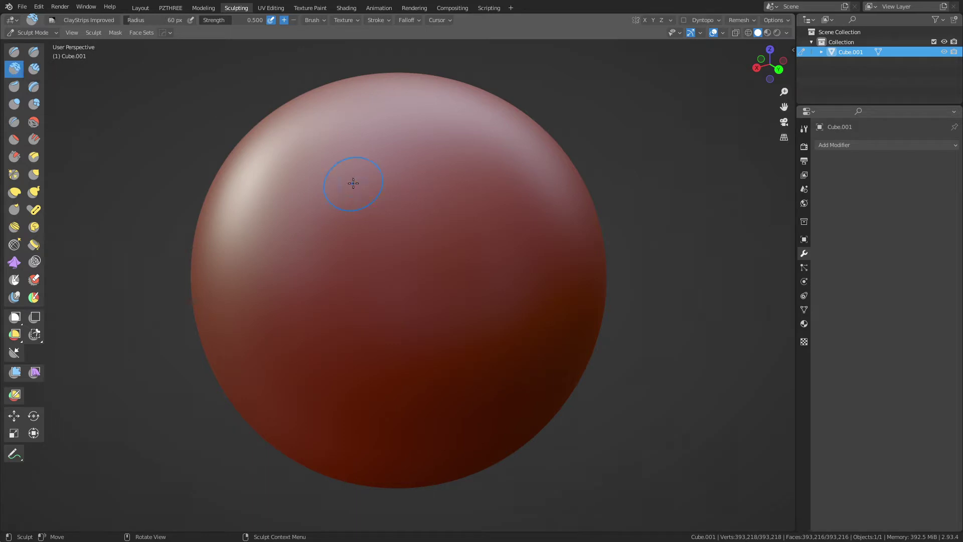
Set the ClayStrips Improved brush radius to 32 px and sculpt several raised strokes on the upper front of the sphere.
{"action": "key", "text": "f"}
{"action": "left_click", "coordinate": [454, 247]}
{"action": "left_click_drag", "start_coordinate": [440, 177], "coordinate": [464, 239]}
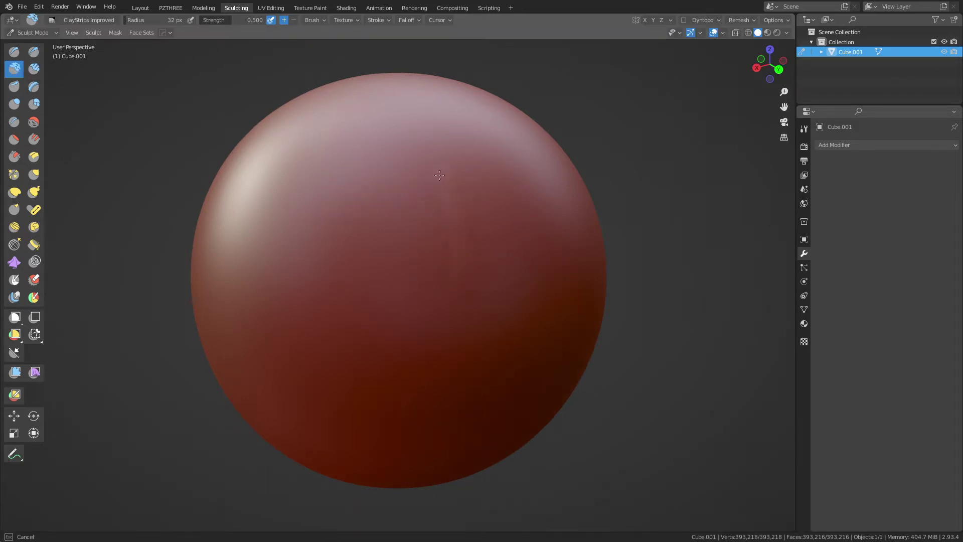
{"action": "mouse_move", "coordinate": [434, 164]}
{"action": "left_mouse_down"}
{"action": "mouse_move", "coordinate": [469, 298]}
{"action": "mouse_move", "coordinate": [441, 156]}
{"action": "mouse_move", "coordinate": [454, 165]}
{"action": "mouse_move", "coordinate": [434, 168]}
{"action": "left_mouse_up"}
{"action": "mouse_move", "coordinate": [477, 197]}
{"action": "left_mouse_down"}
{"action": "mouse_move", "coordinate": [496, 196]}
{"action": "mouse_move", "coordinate": [501, 168]}
{"action": "mouse_move", "coordinate": [472, 162]}
{"action": "left_mouse_up"}
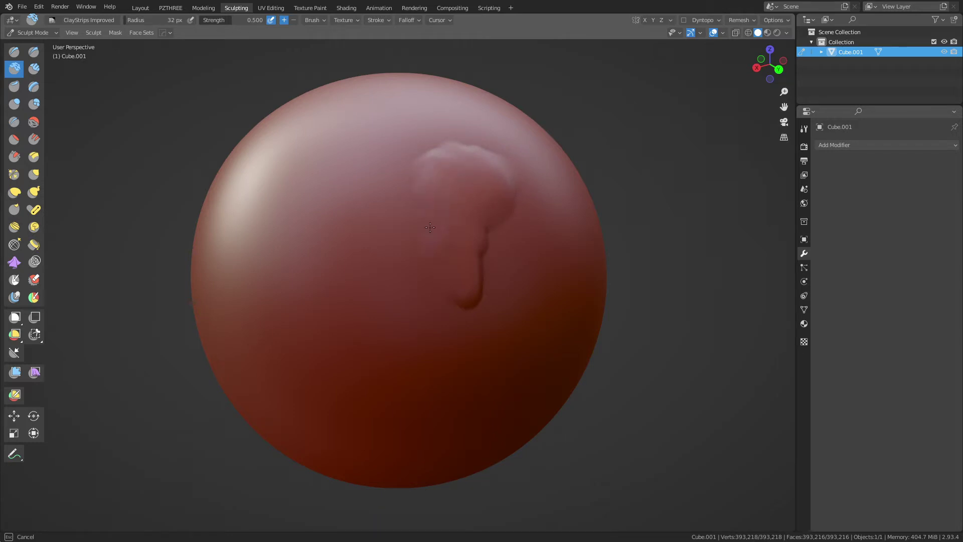
{"action": "left_click_drag", "start_coordinate": [433, 248], "coordinate": [474, 246]}
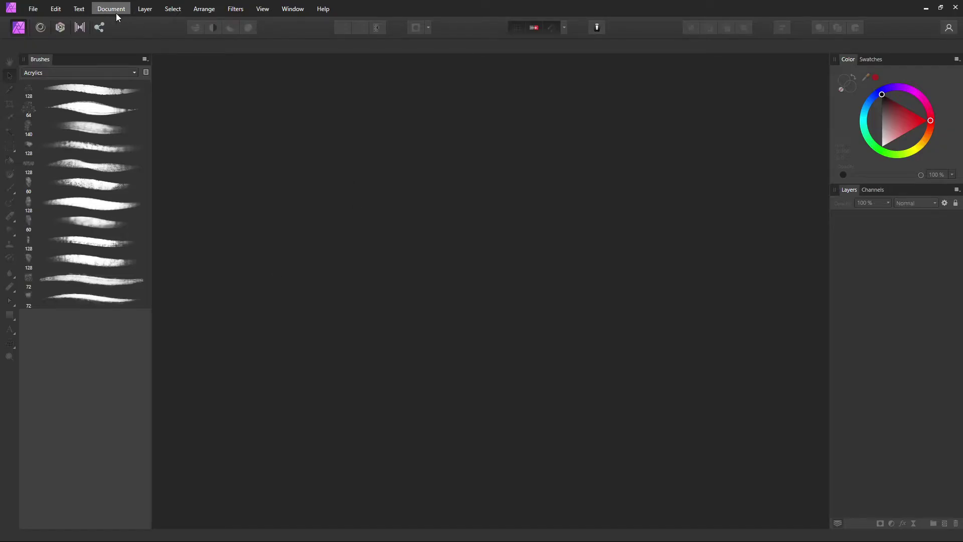
Switch to Affinity Photo and create a new 2048 × 2048 px document with the RGB/16 color format.
{"action": "left_click", "coordinate": [33, 9]}
{"action": "left_click", "coordinate": [38, 24]}
{"action": "left_click", "coordinate": [677, 152]}
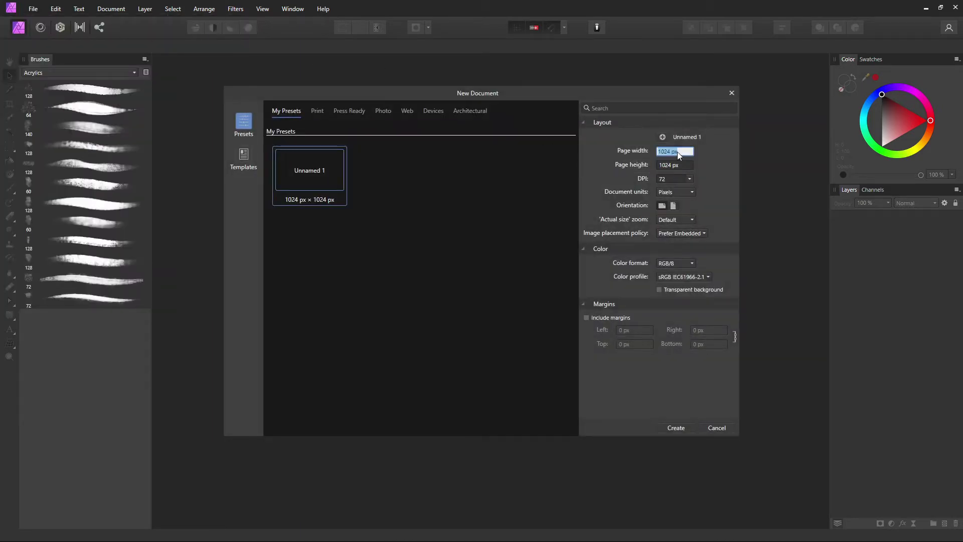
{"action": "type", "text": "2048"}
{"action": "key", "text": "Tab"}
{"action": "left_click", "coordinate": [692, 261]}
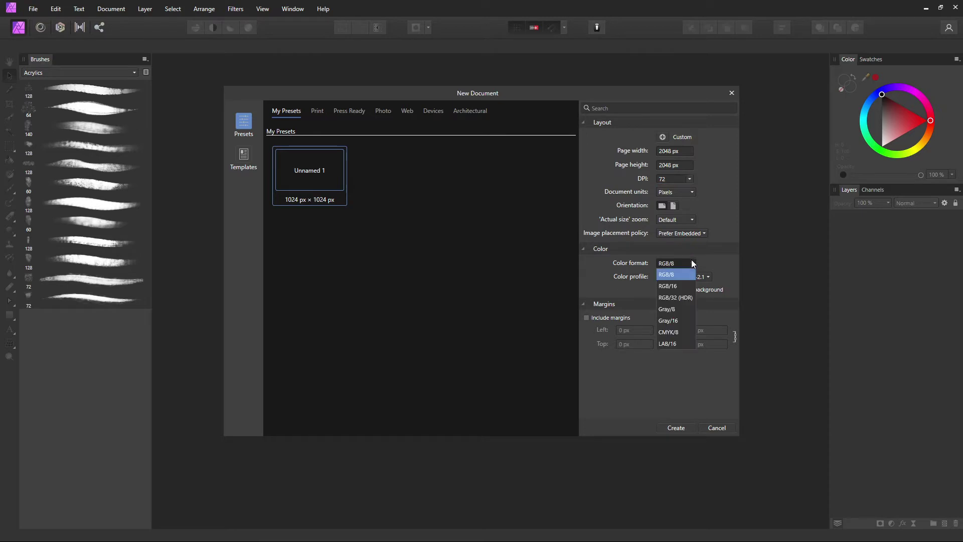
{"action": "left_click", "coordinate": [688, 288]}
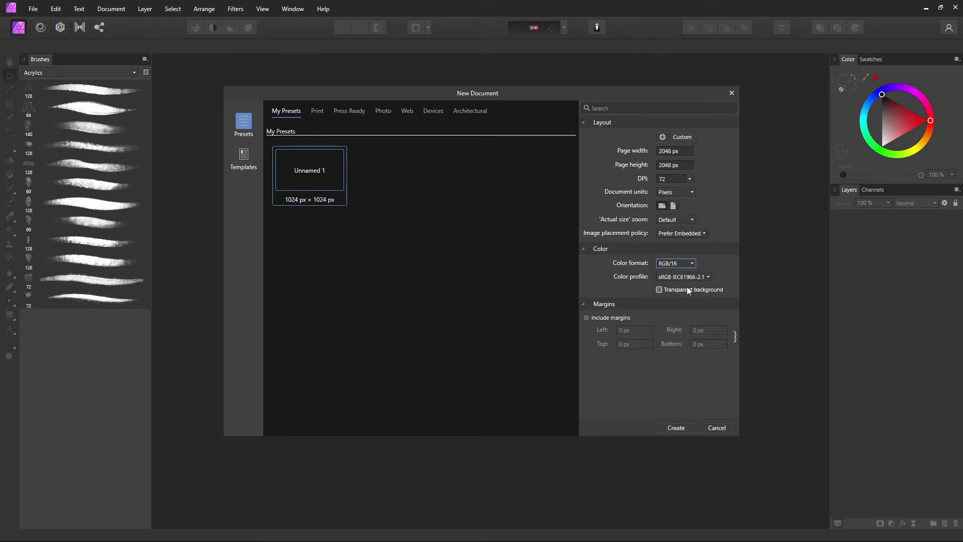
{"action": "left_click", "coordinate": [676, 428]}
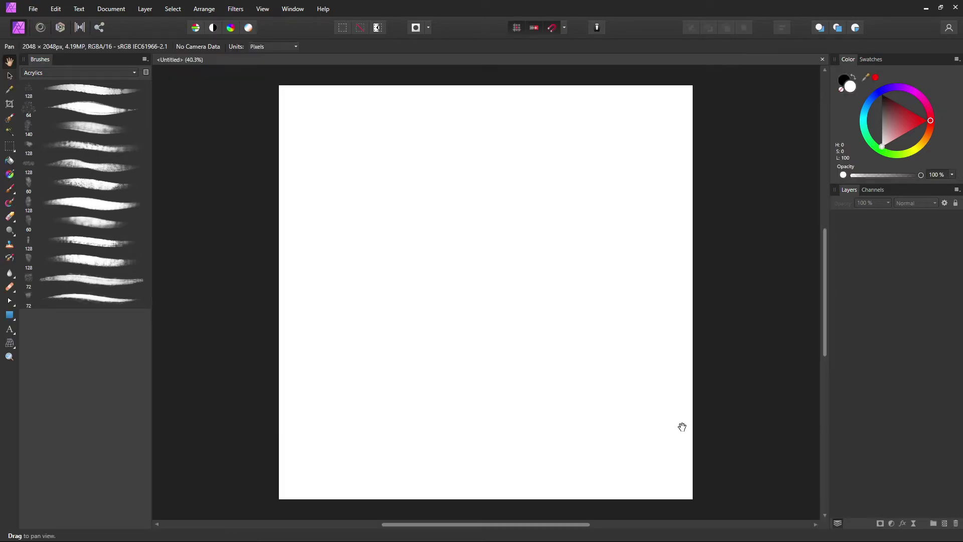
Flood fill the blank canvas with black.
{"action": "left_click", "coordinate": [9, 161]}
{"action": "left_click", "coordinate": [520, 272]}
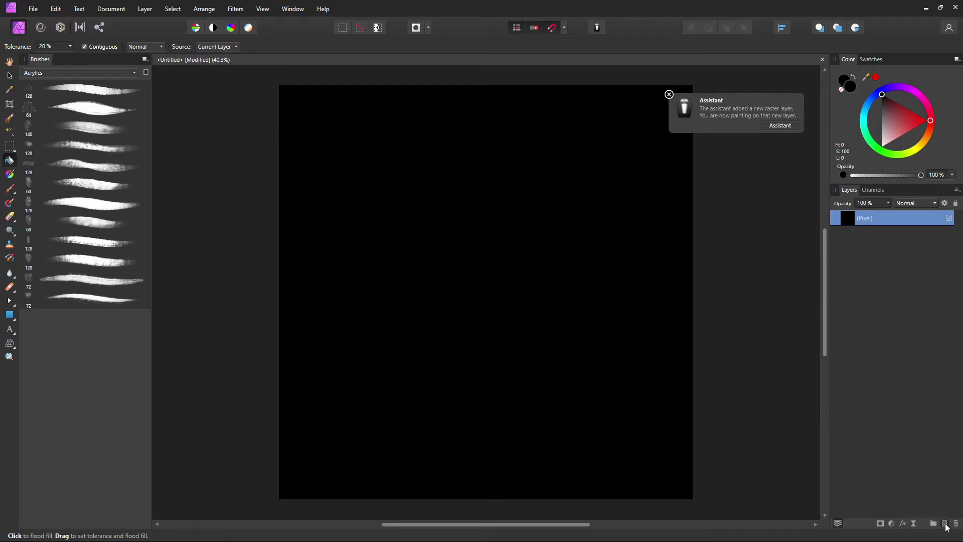
Select the whole canvas, add a new pixel layer above the black one and fill it with white.
{"action": "left_click", "coordinate": [945, 523]}
{"action": "key", "text": "ctrl+z"}
{"action": "key", "text": "ctrl+a"}
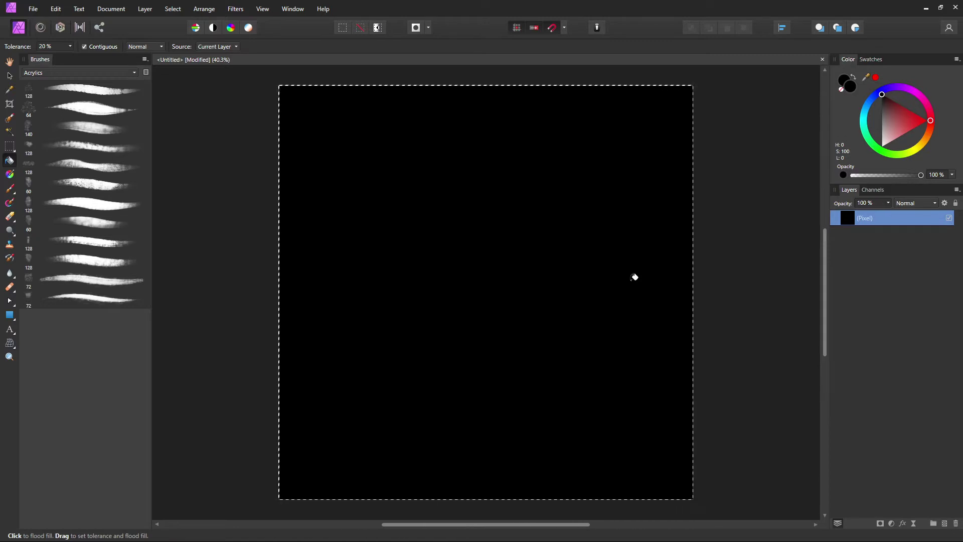
{"action": "key", "text": "ctrl+shift+n"}
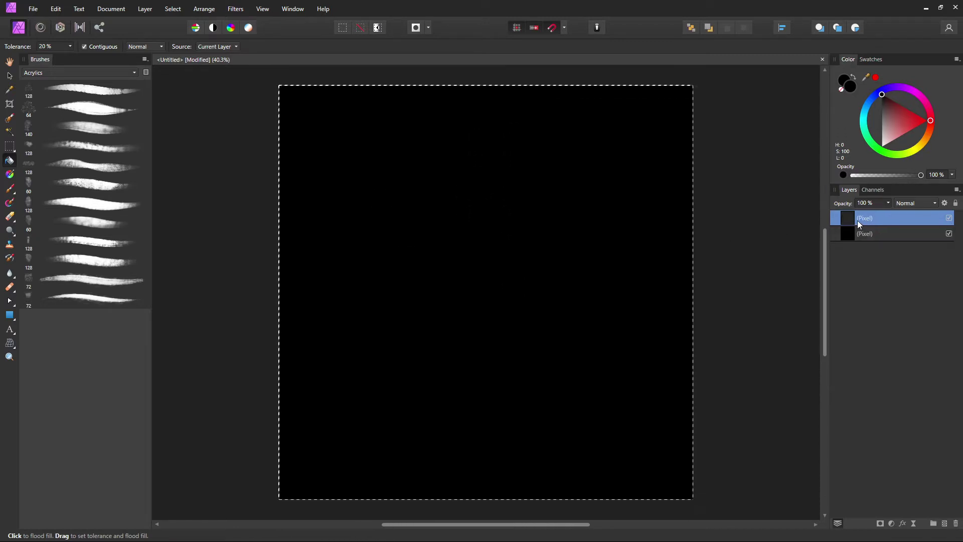
{"action": "left_click", "coordinate": [842, 222], "text": "alt"}
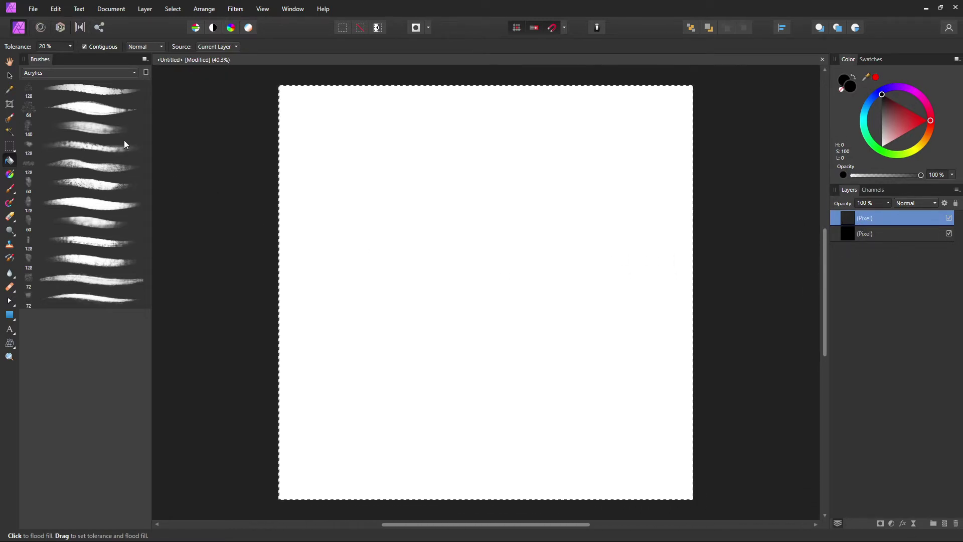
Scale the white layer around its center to a square about half the canvas width, and clear the pixel selection.
{"action": "left_click", "coordinate": [9, 76]}
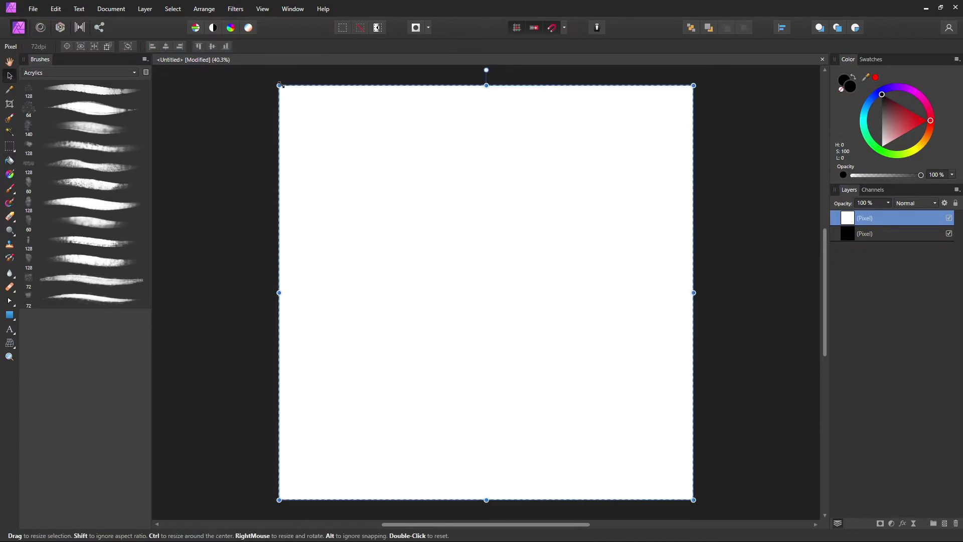
{"action": "left_click_drag", "start_coordinate": [279, 85], "coordinate": [406, 170]}
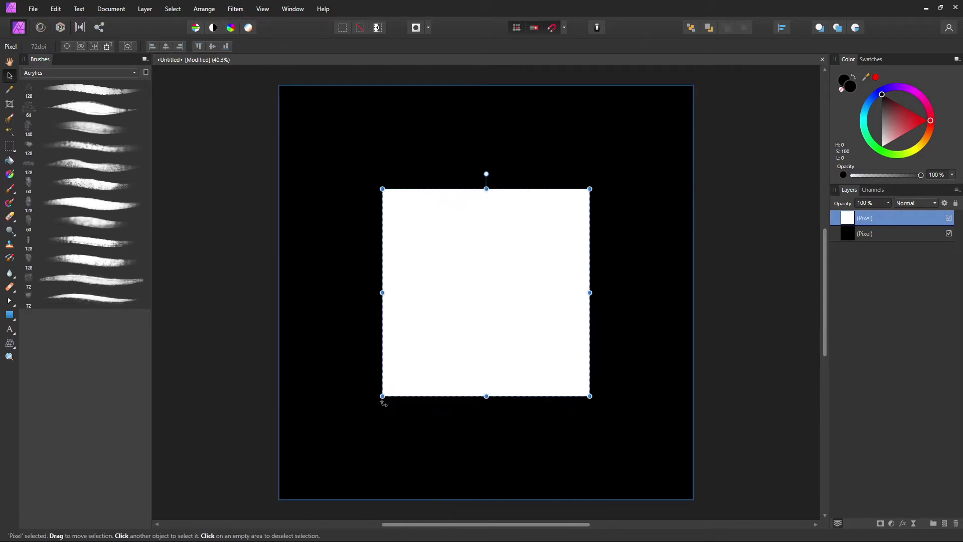
{"action": "left_click_drag", "start_coordinate": [383, 396], "coordinate": [386, 392]}
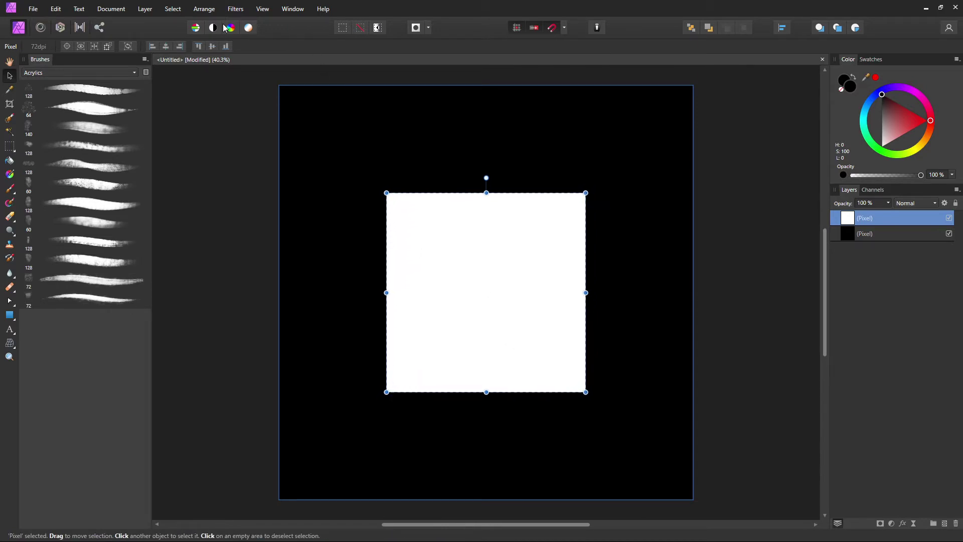
{"action": "left_click", "coordinate": [239, 9]}
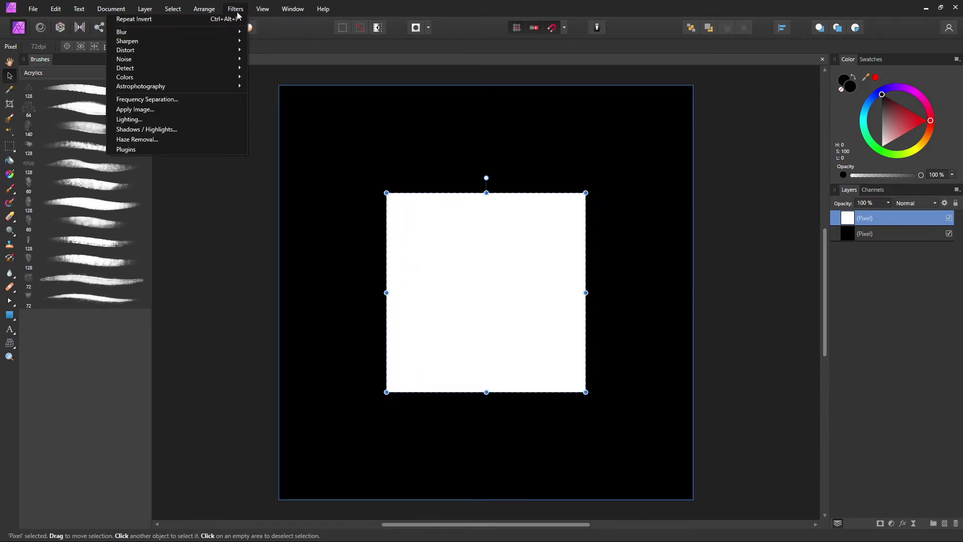
{"action": "left_click", "coordinate": [236, 9]}
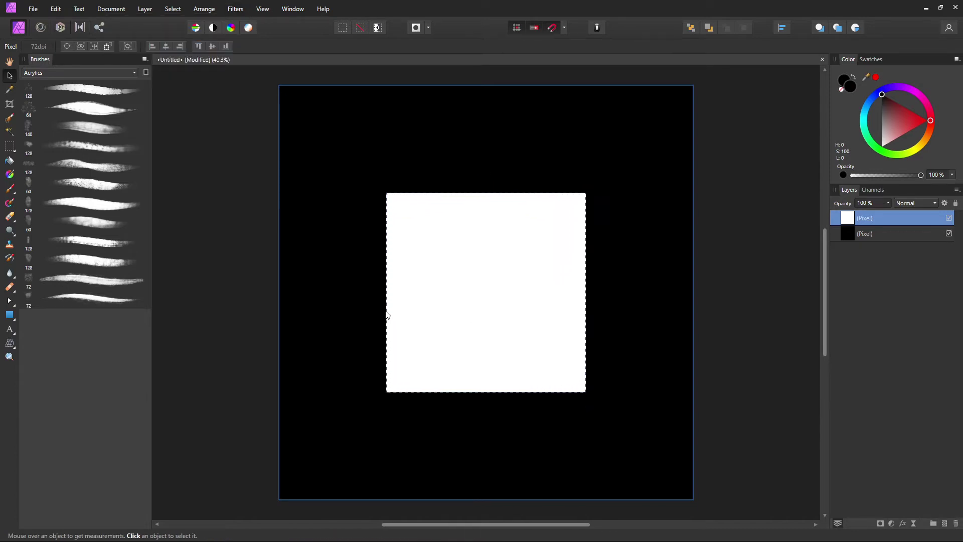
{"action": "key", "text": "ctrl+d"}
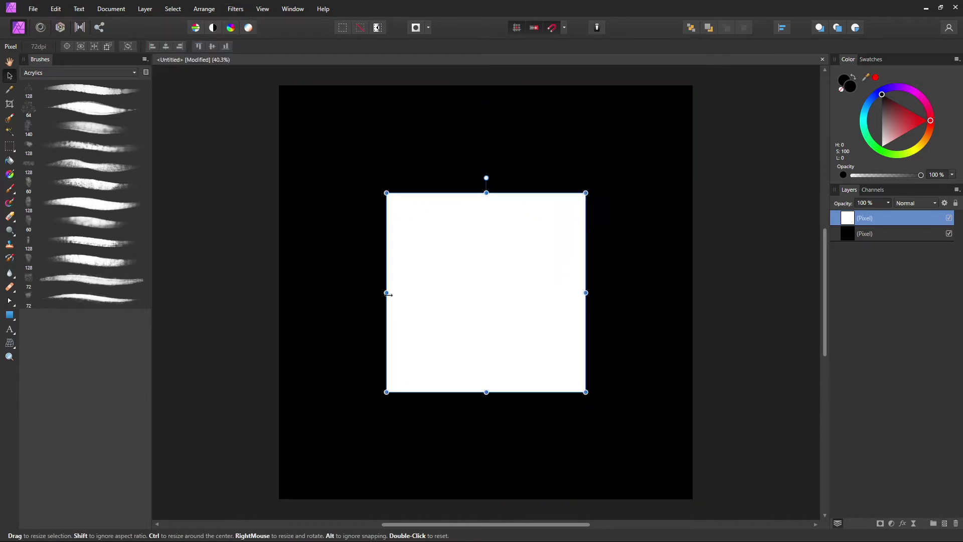
{"action": "left_click", "coordinate": [234, 8]}
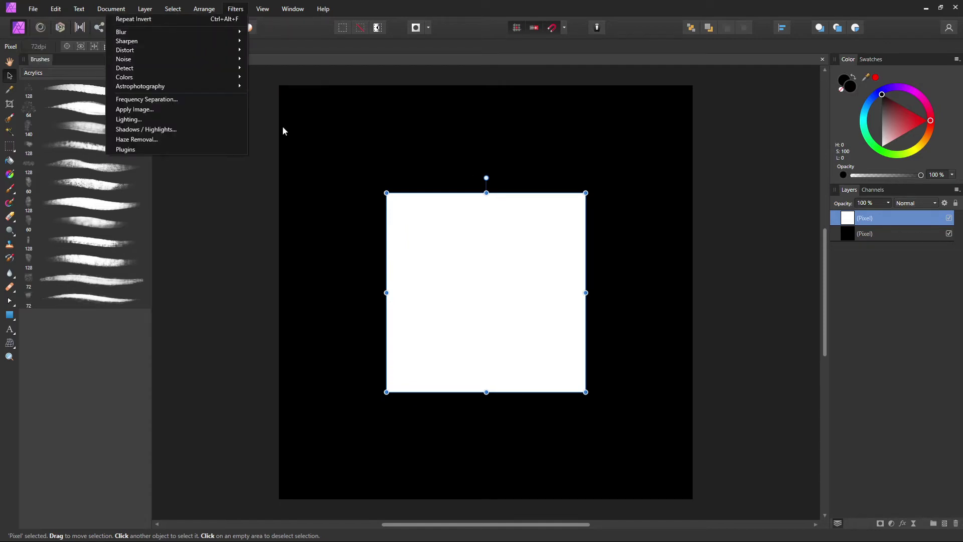
{"action": "mouse_move", "coordinate": [186, 32]}
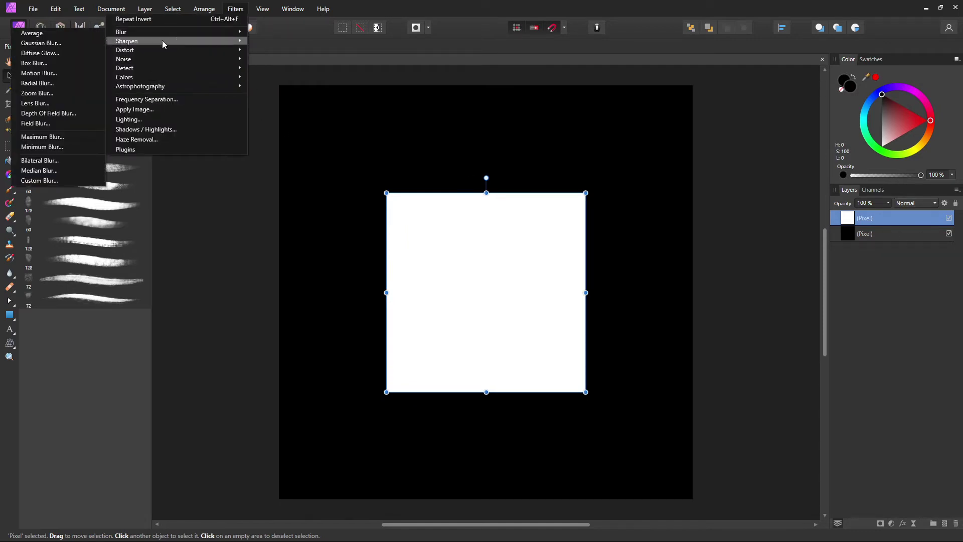
{"action": "left_click", "coordinate": [81, 53]}
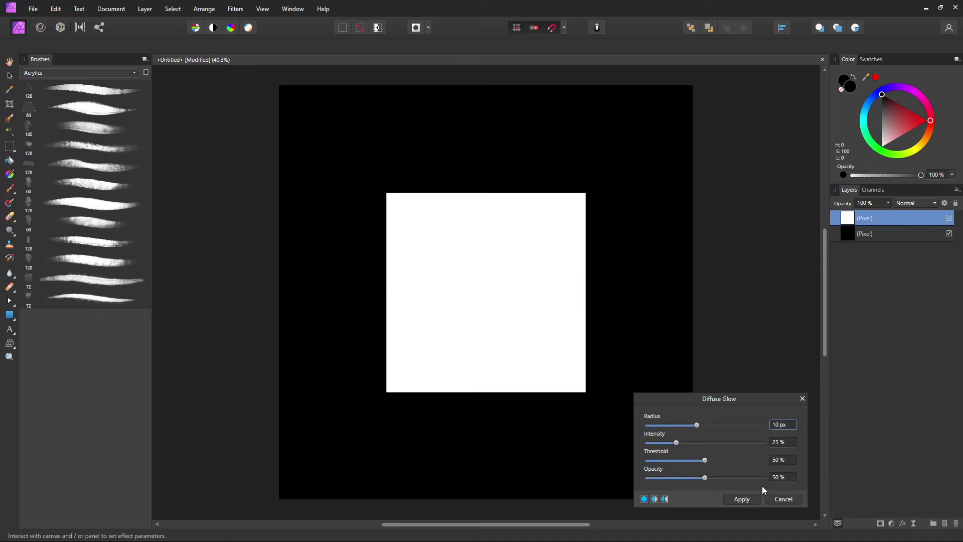
{"action": "left_click", "coordinate": [781, 499]}
Apply a Gaussian Blur with a 100 px radius to the white square layer.
{"action": "left_click", "coordinate": [235, 9]}
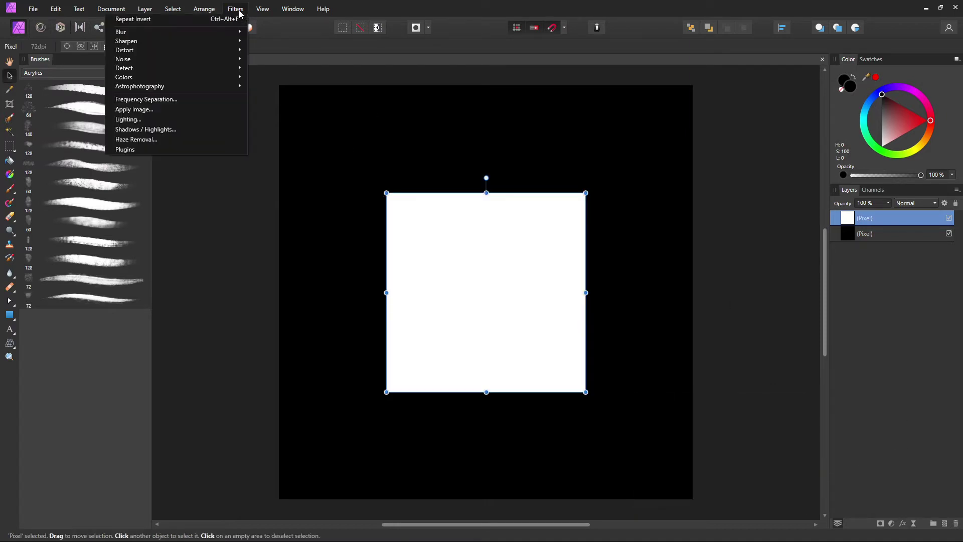
{"action": "mouse_move", "coordinate": [188, 31]}
{"action": "left_click", "coordinate": [77, 43]}
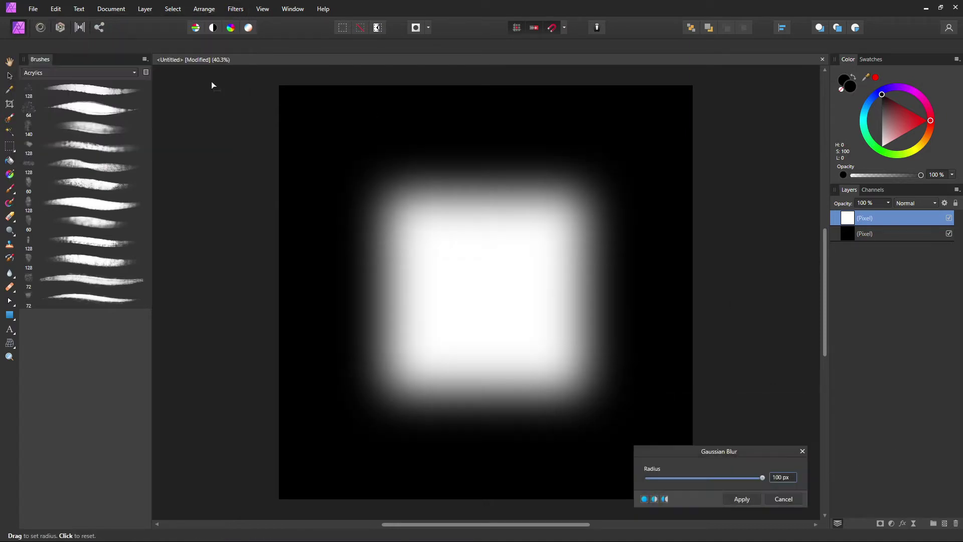
{"action": "left_click_drag", "start_coordinate": [760, 479], "coordinate": [635, 480]}
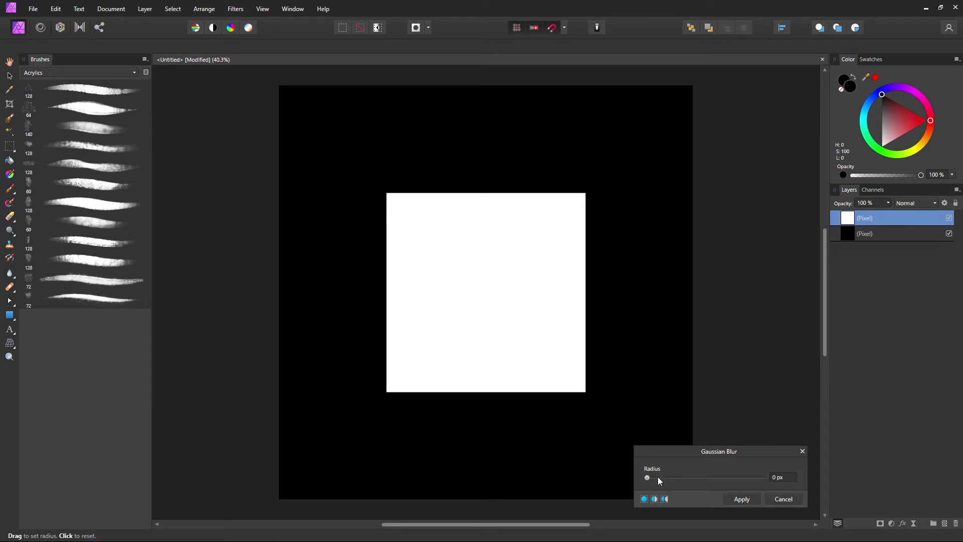
{"action": "left_click_drag", "start_coordinate": [657, 477], "coordinate": [762, 486]}
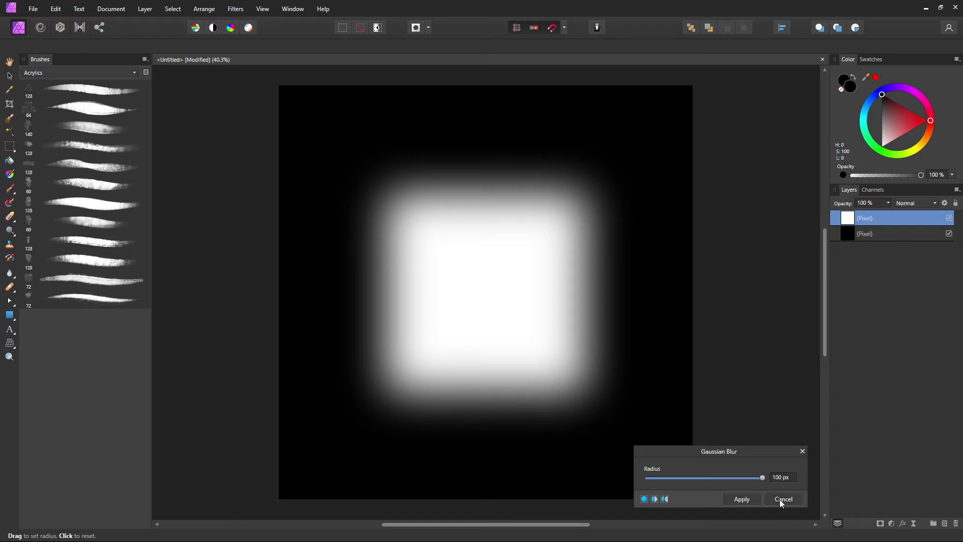
{"action": "left_click", "coordinate": [745, 498]}
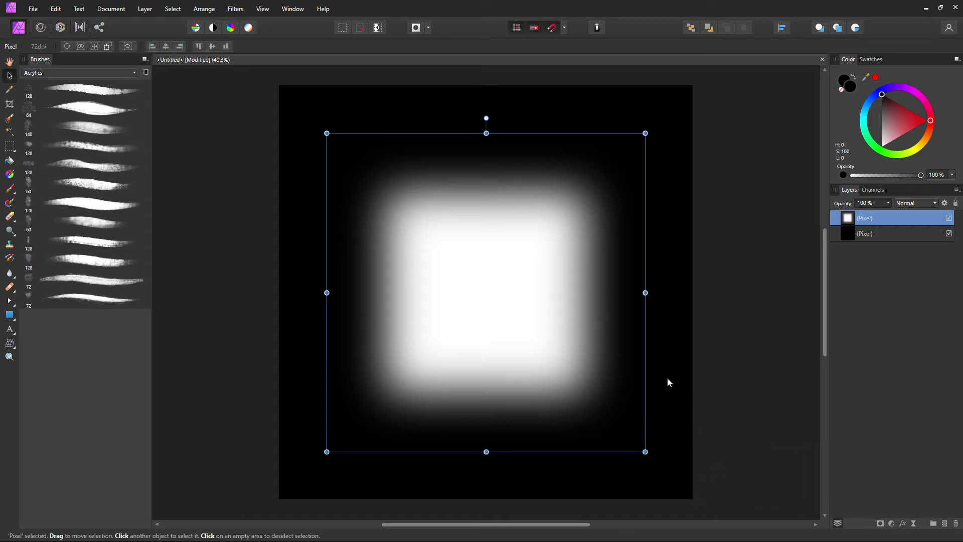
{"action": "key", "text": "alt"}
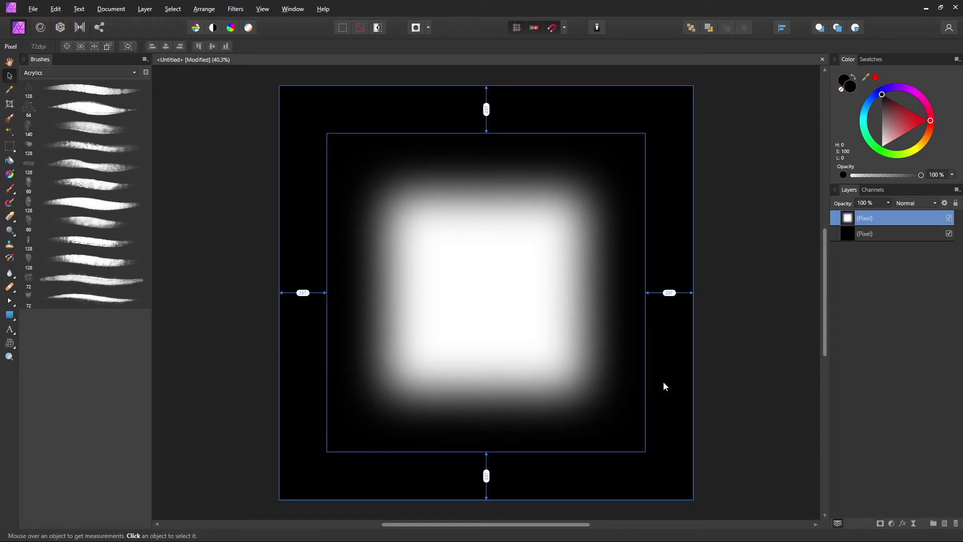
{"action": "key", "text": "ctrl+alt+shift+w"}
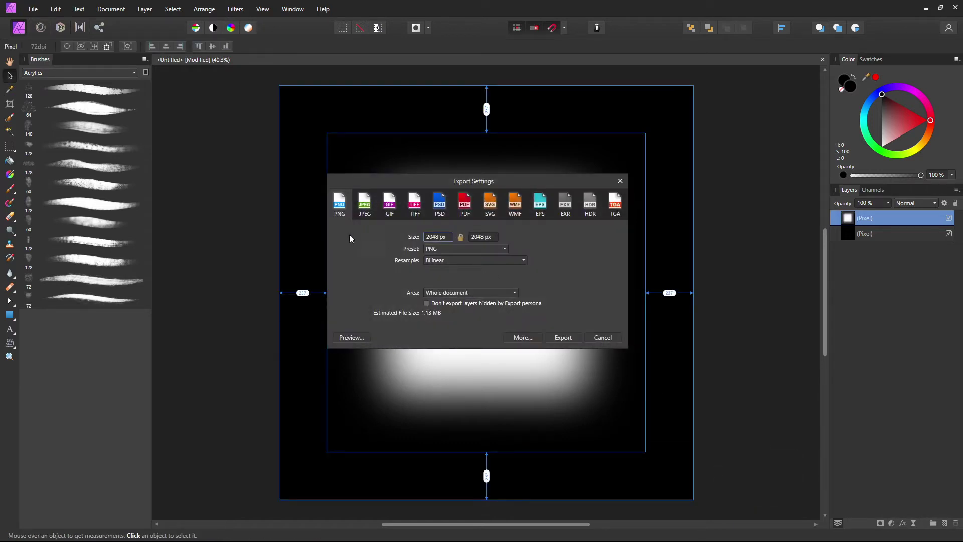
{"action": "left_click", "coordinate": [601, 337]}
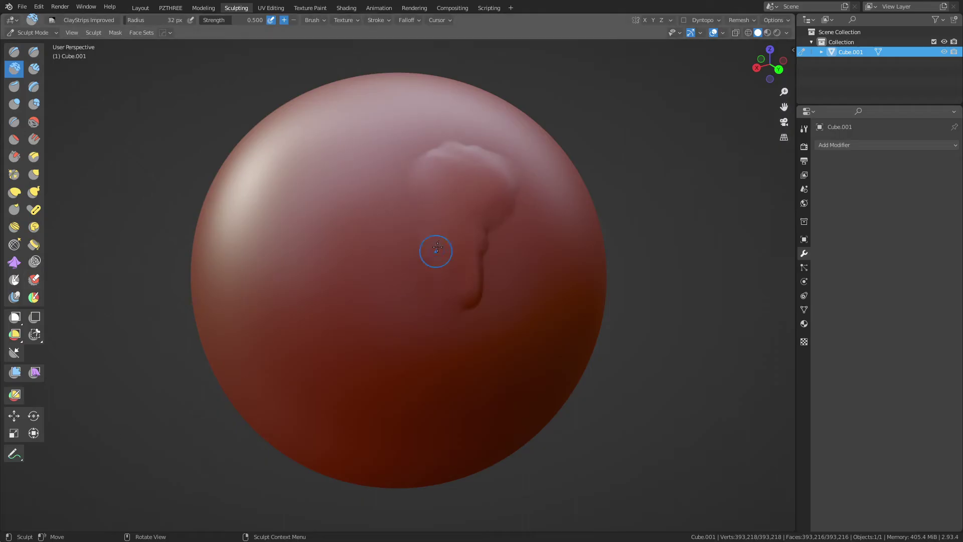
Switch to Blender and add a new texture to the ClayStrips Improved brush.
{"action": "left_click_drag", "start_coordinate": [434, 251], "coordinate": [434, 228]}
{"action": "left_click", "coordinate": [347, 20]}
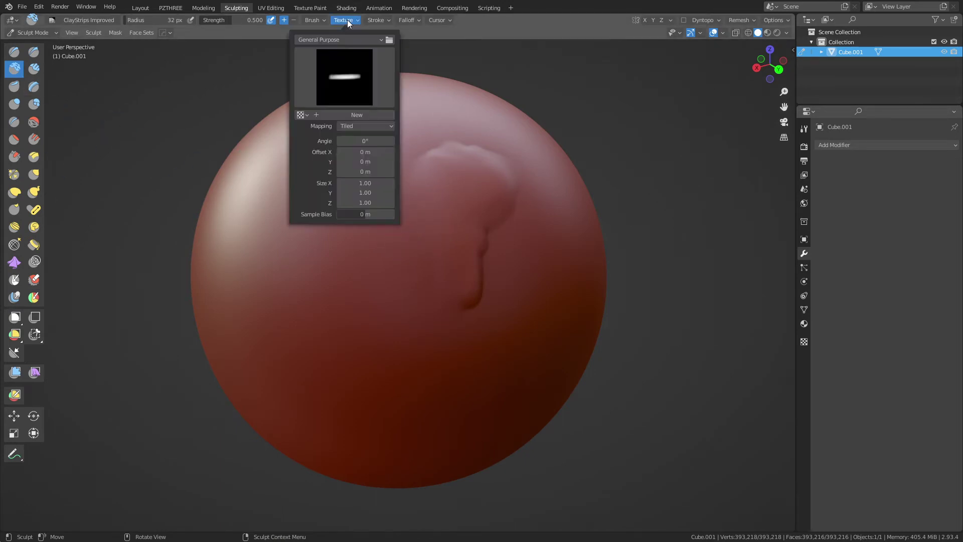
{"action": "left_click", "coordinate": [369, 116]}
{"action": "left_click", "coordinate": [356, 86]}
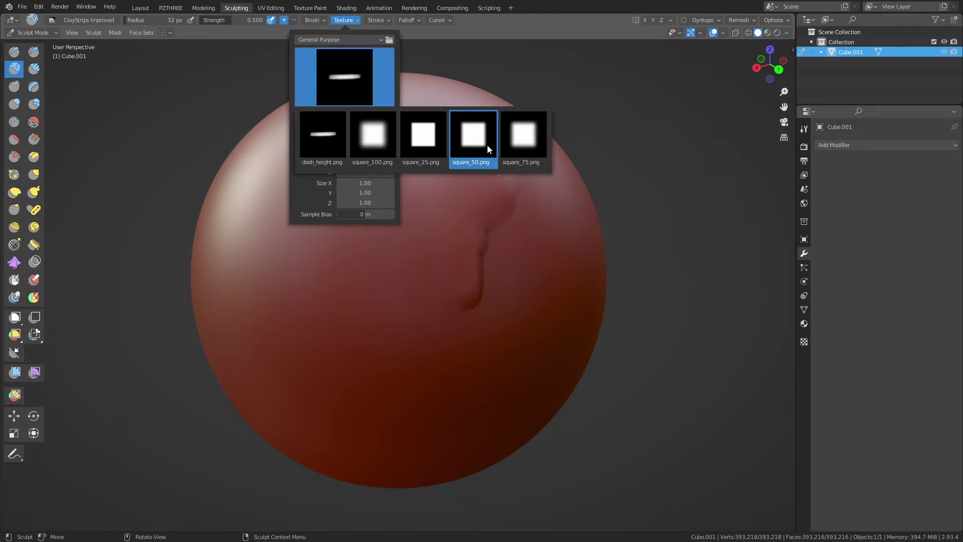
{"action": "left_click", "coordinate": [348, 77]}
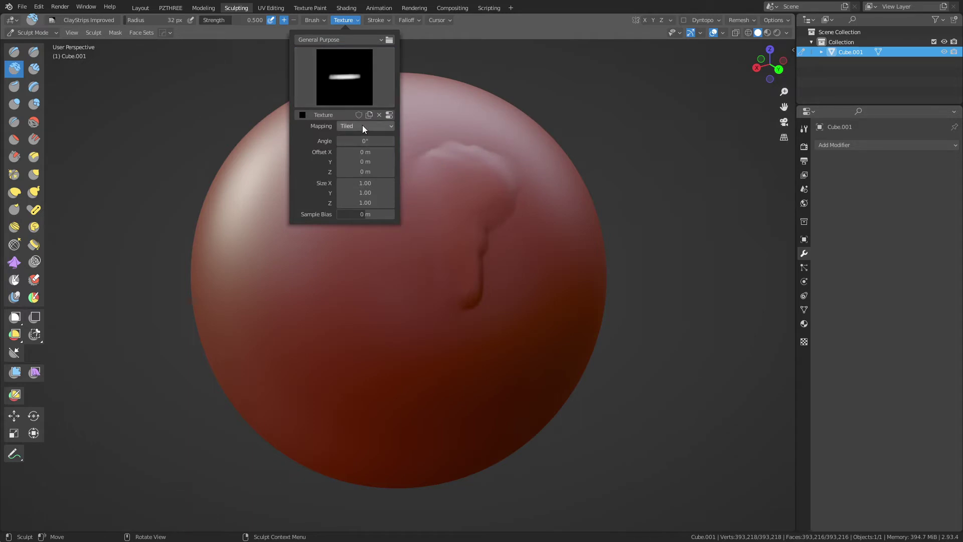
Choose a mapping mode for the brush's new texture.
{"action": "left_click", "coordinate": [362, 125]}
{"action": "left_click", "coordinate": [362, 125]}
{"action": "left_click", "coordinate": [362, 125]}
{"action": "left_click", "coordinate": [361, 148]}
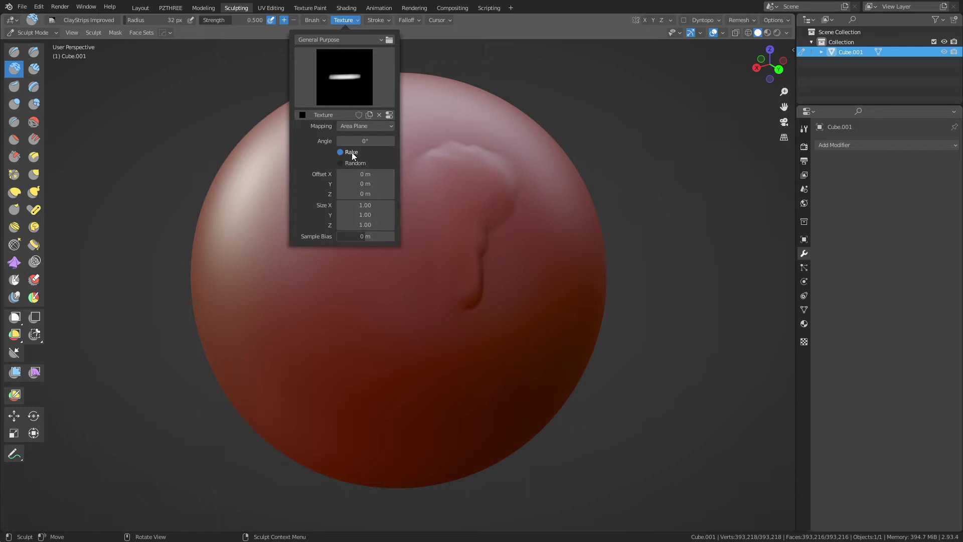
Load square_100.png from the alphas\General Purpose folder as the image of the brush's texture.
{"action": "left_click", "coordinate": [804, 343]}
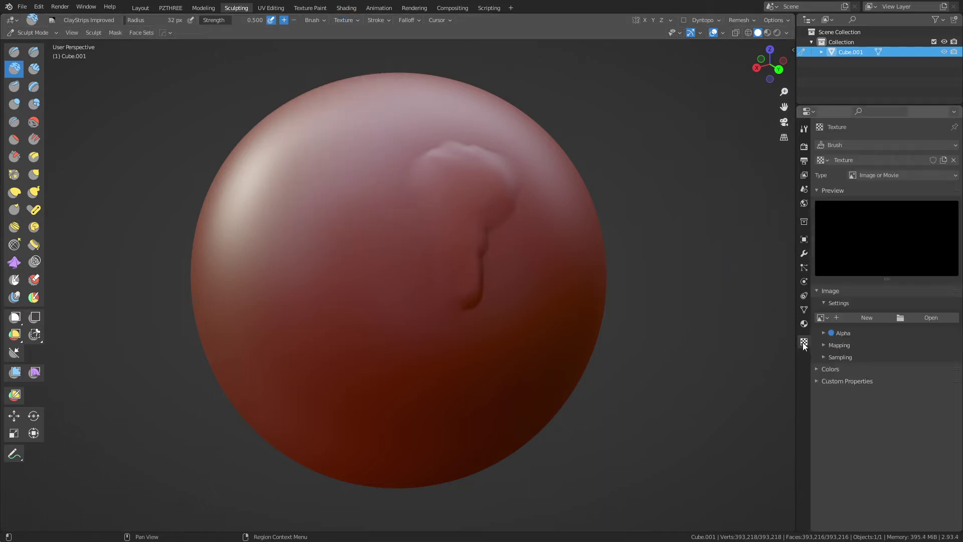
{"action": "left_click", "coordinate": [912, 317]}
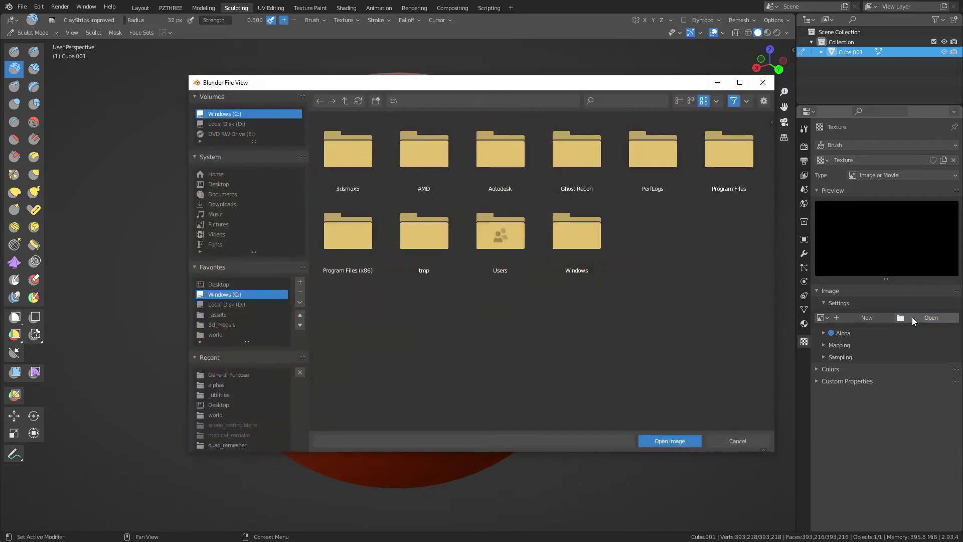
{"action": "left_click", "coordinate": [220, 385]}
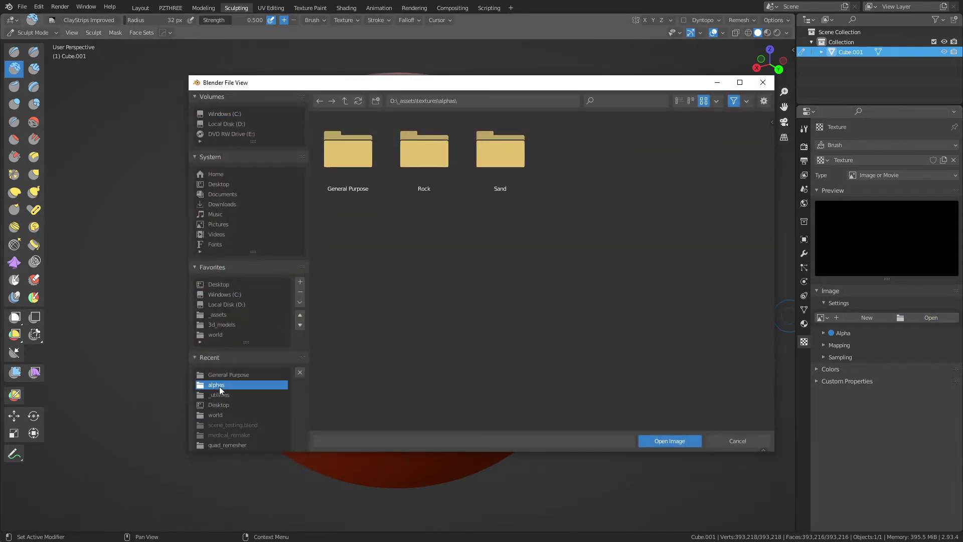
{"action": "double_click", "coordinate": [347, 175]}
{"action": "left_click", "coordinate": [645, 161]}
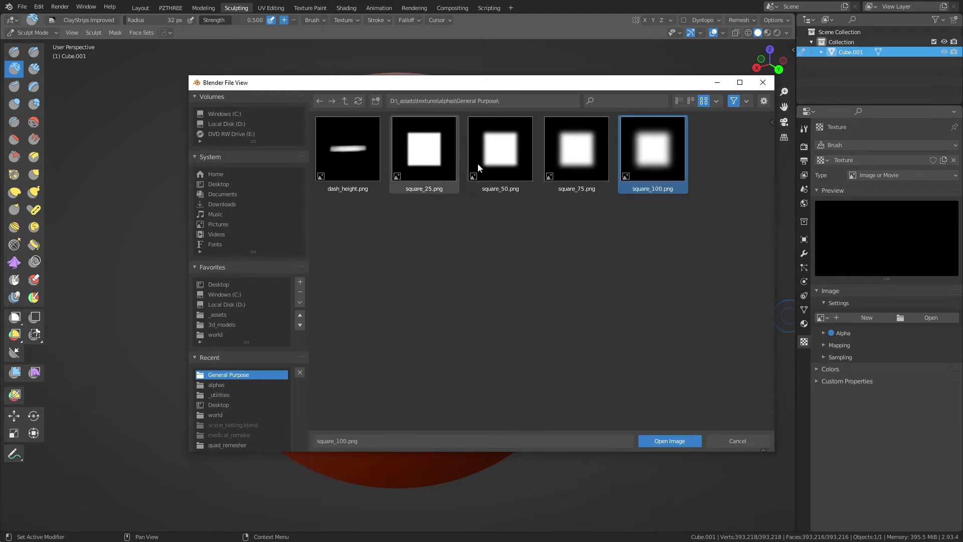
{"action": "double_click", "coordinate": [648, 153]}
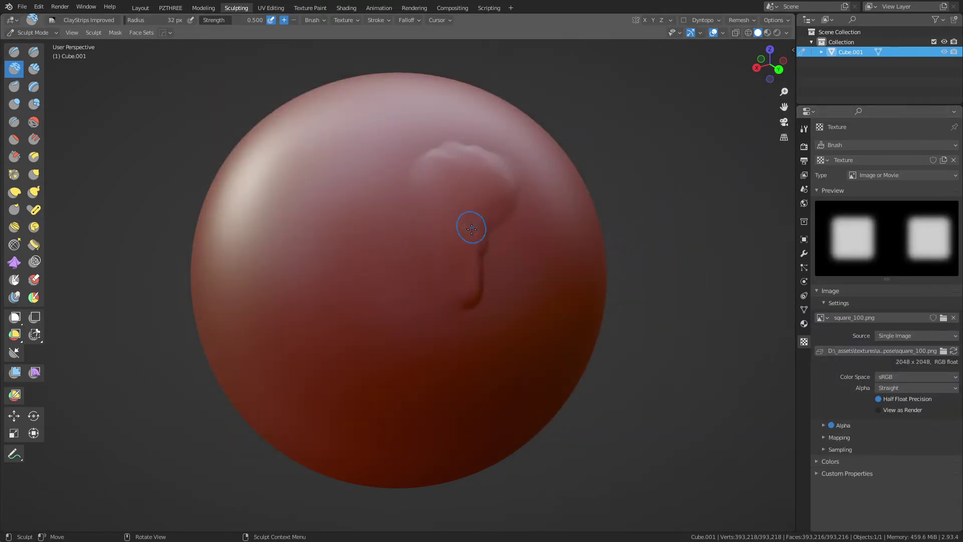
Choose the square_100.png alpha from the General Purpose set as the brush's texture.
{"action": "left_click", "coordinate": [343, 22]}
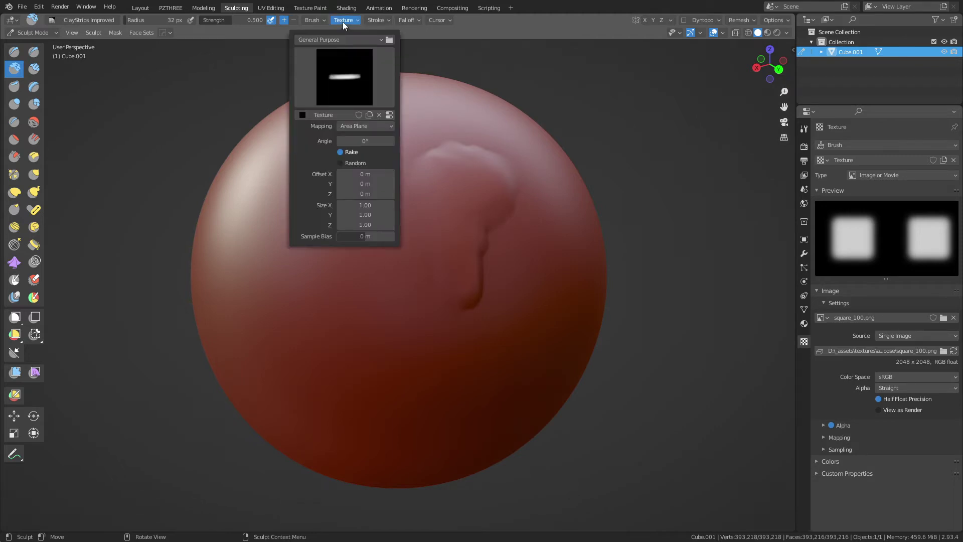
{"action": "left_click", "coordinate": [344, 75]}
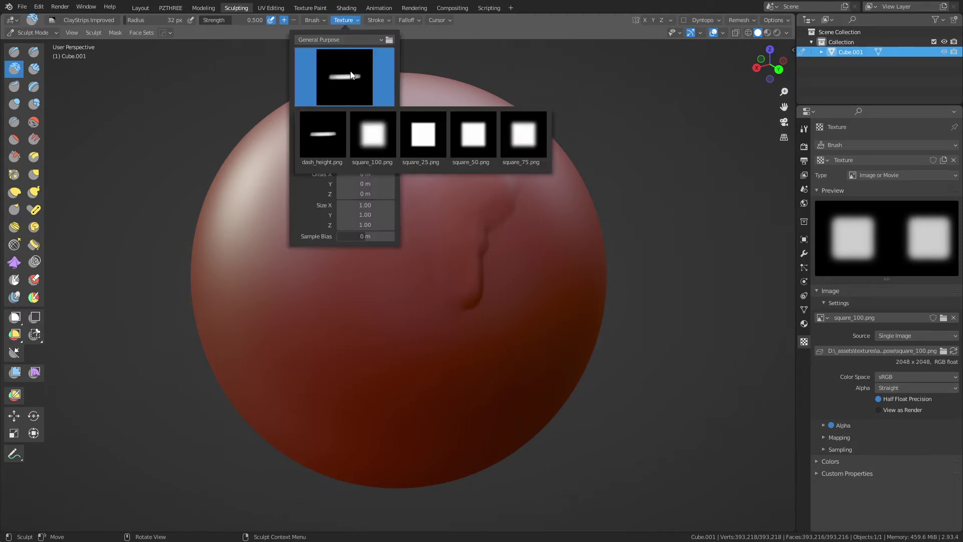
{"action": "left_click", "coordinate": [389, 133]}
{"action": "left_click", "coordinate": [375, 20]}
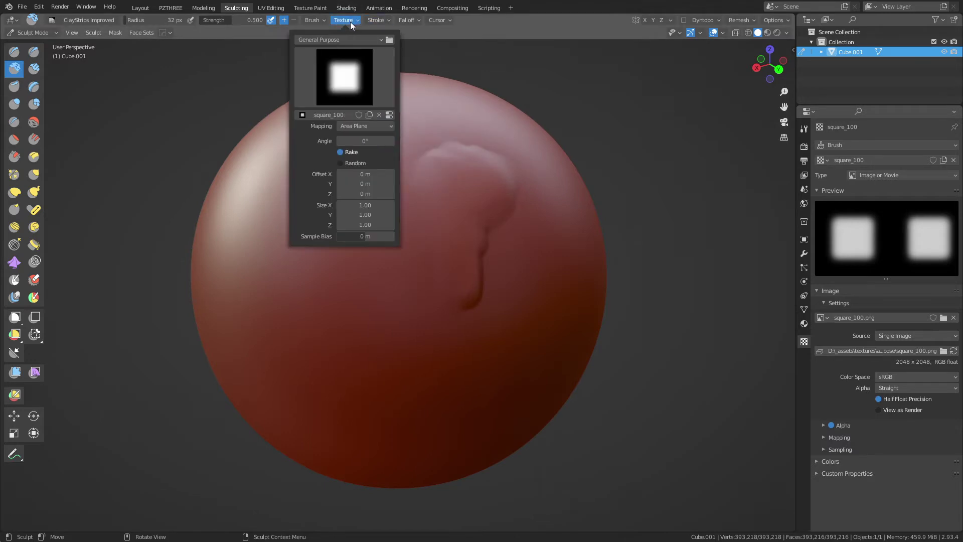
{"action": "mouse_move", "coordinate": [381, 20]}
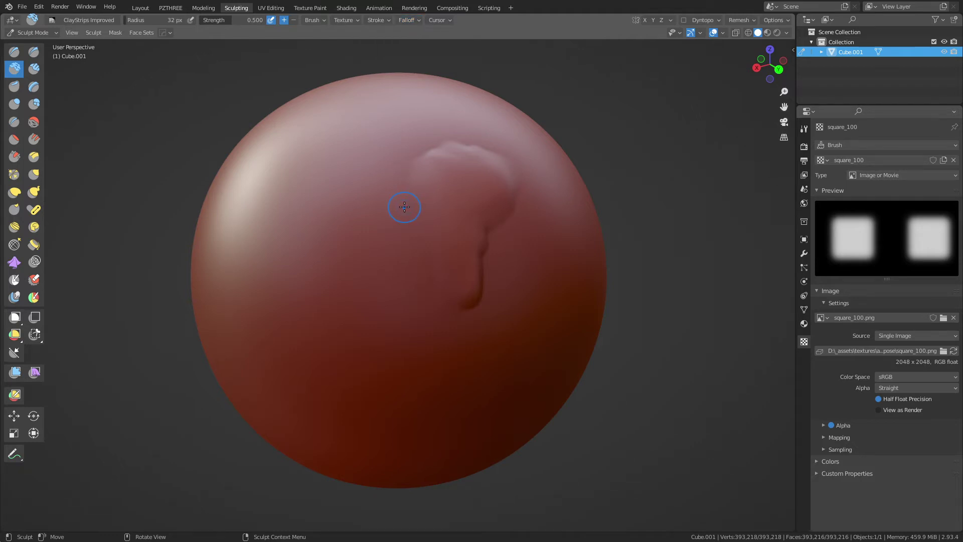
Enlarge the brush to a 475 px radius to preview the alpha, and set the brush falloff to Constant.
{"action": "key", "text": "f"}
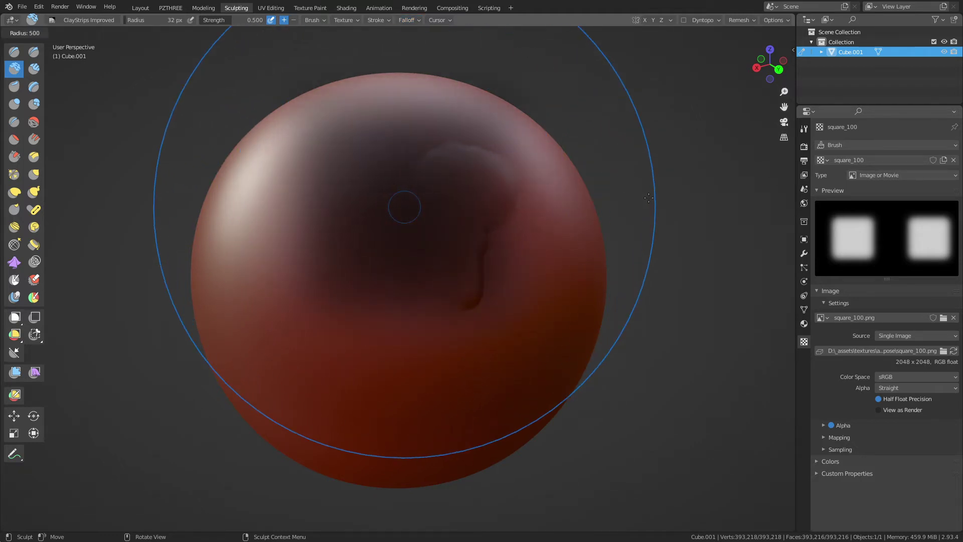
{"action": "left_click", "coordinate": [650, 197]}
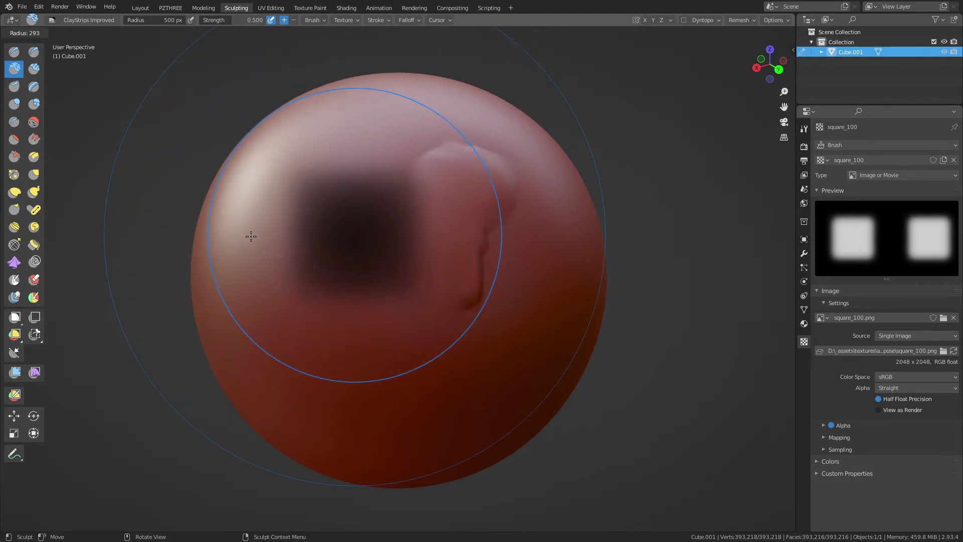
{"action": "left_click", "coordinate": [343, 235]}
{"action": "left_click", "coordinate": [420, 21]}
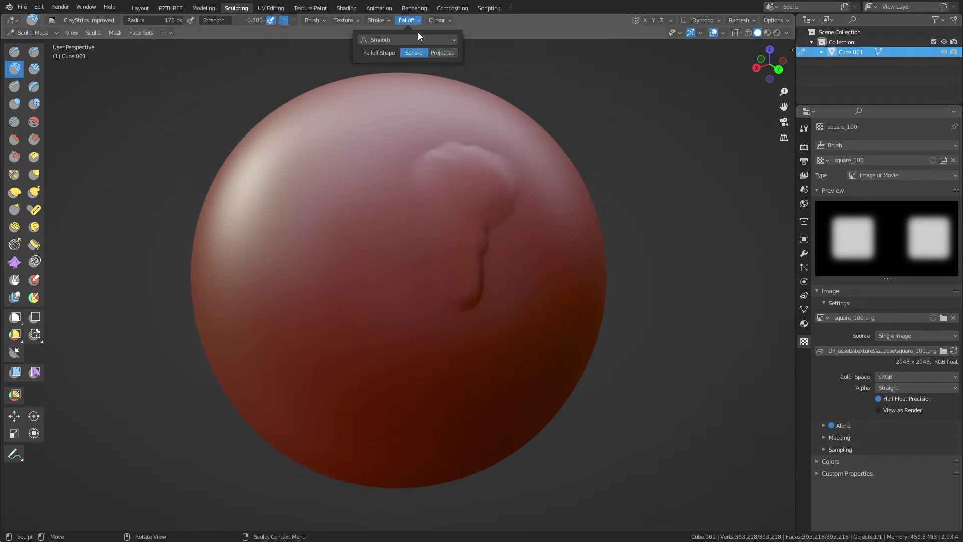
{"action": "left_click", "coordinate": [417, 40]}
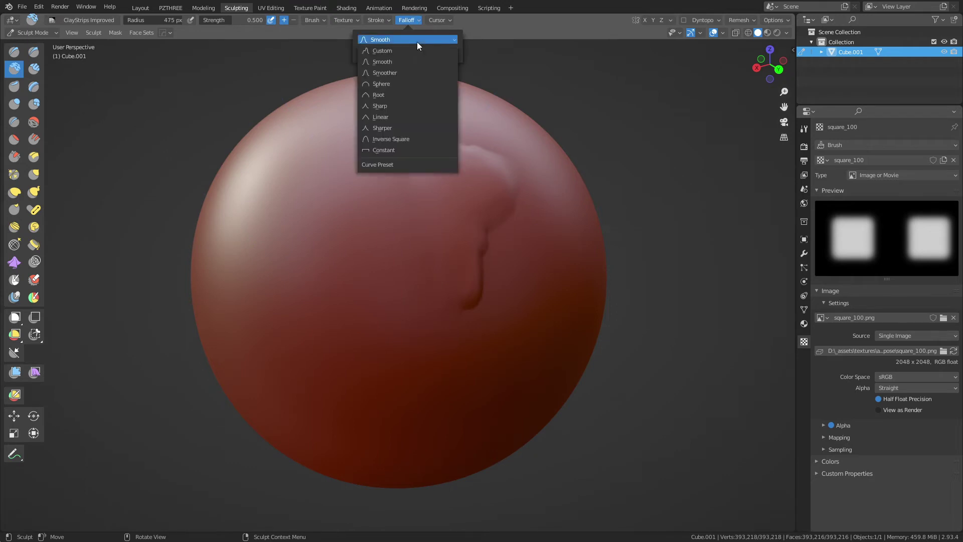
{"action": "left_click", "coordinate": [398, 150]}
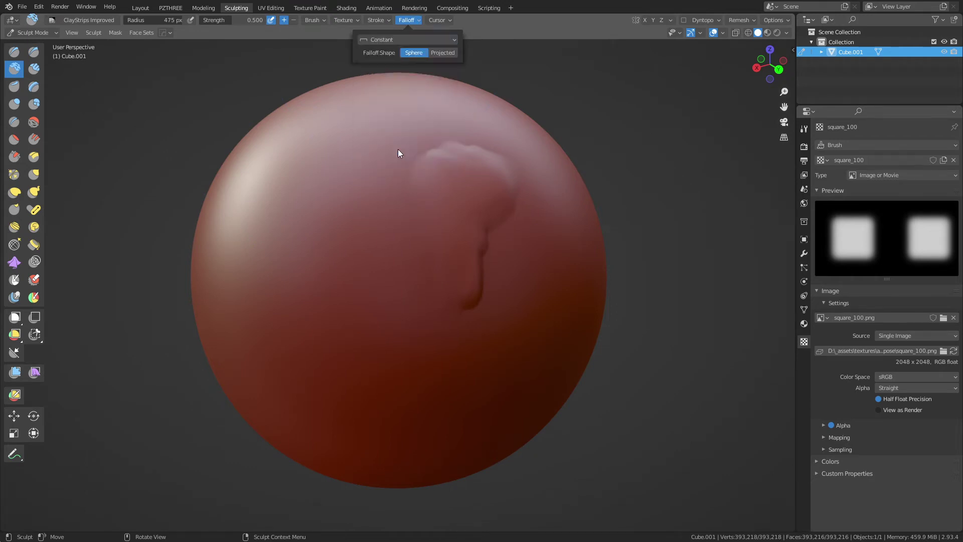
Preview the square alpha at several brush sizes over the sphere and bring the brush radius down to 38 px.
{"action": "key", "text": "f"}
{"action": "left_click", "coordinate": [329, 231]}
{"action": "key", "text": "f"}
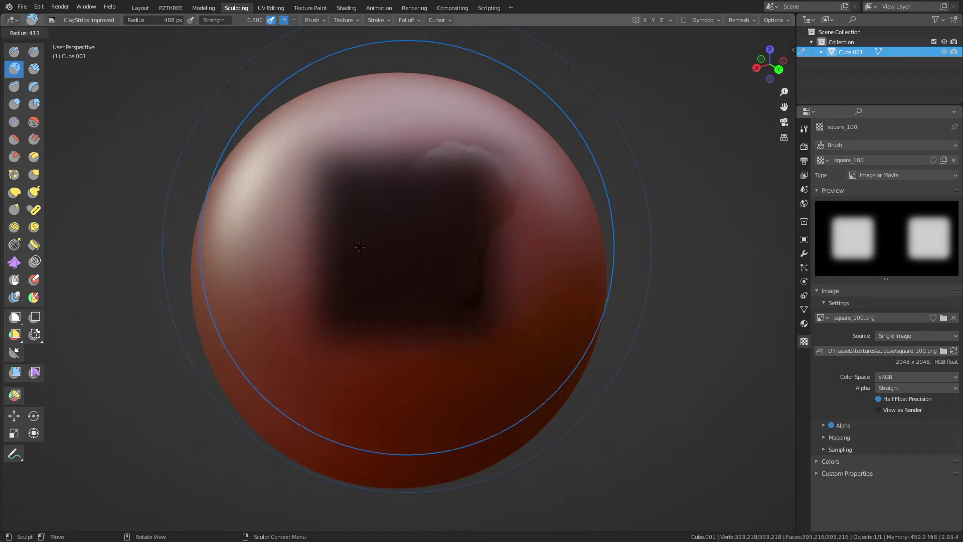
{"action": "left_click", "coordinate": [293, 242]}
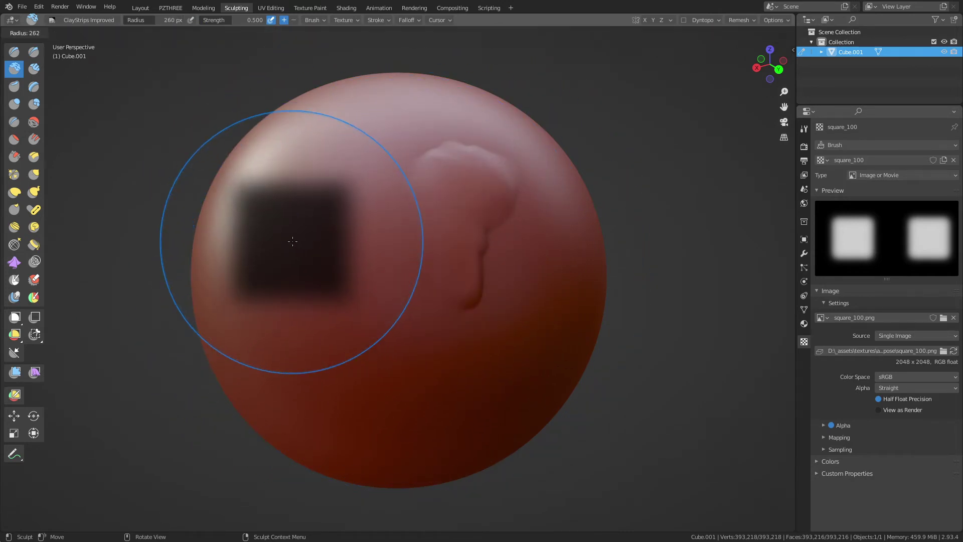
{"action": "left_click", "coordinate": [293, 241]}
{"action": "key", "text": "f"}
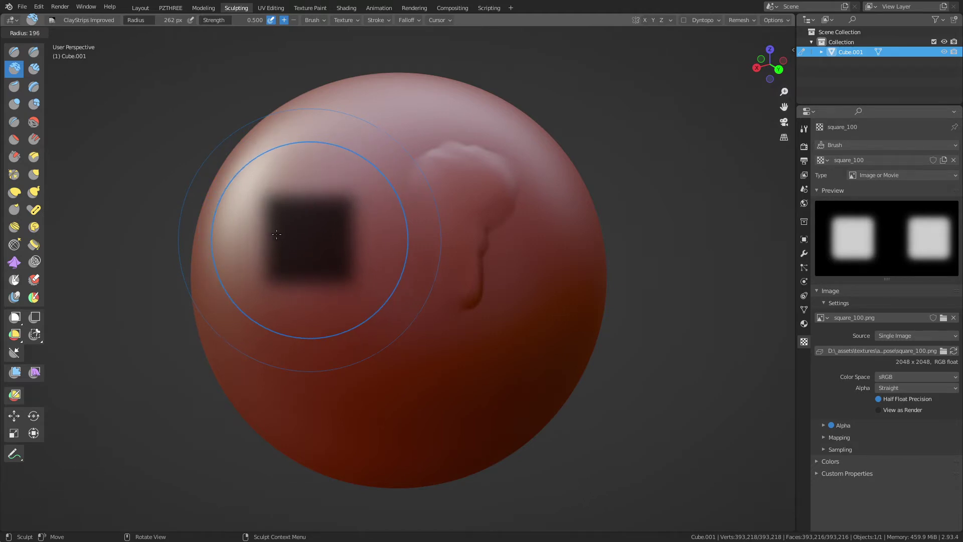
{"action": "left_click", "coordinate": [219, 217]}
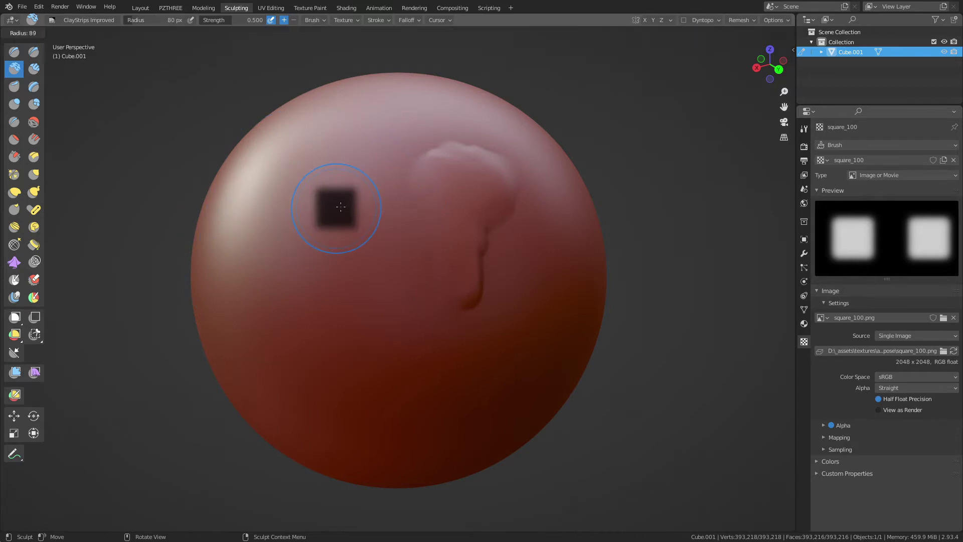
{"action": "left_click", "coordinate": [340, 206]}
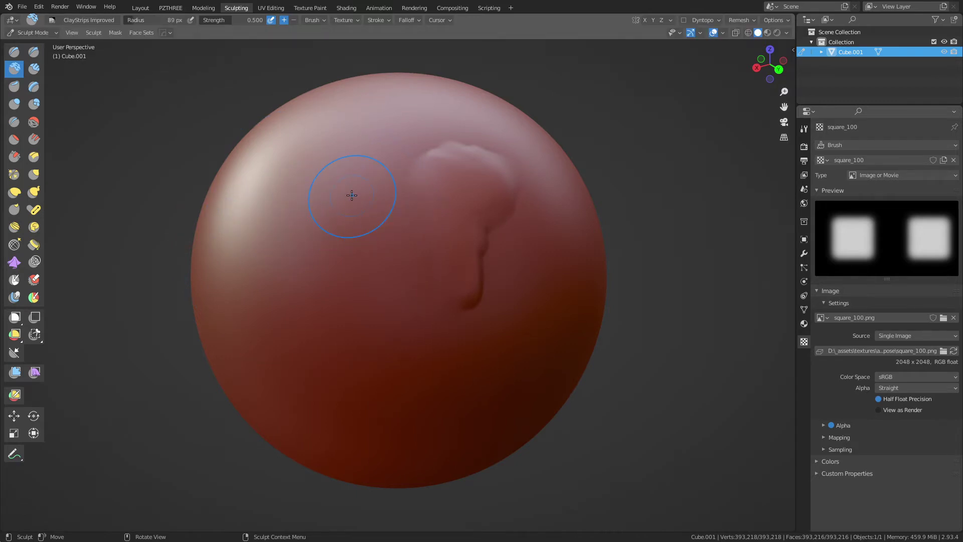
{"action": "key", "text": "f"}
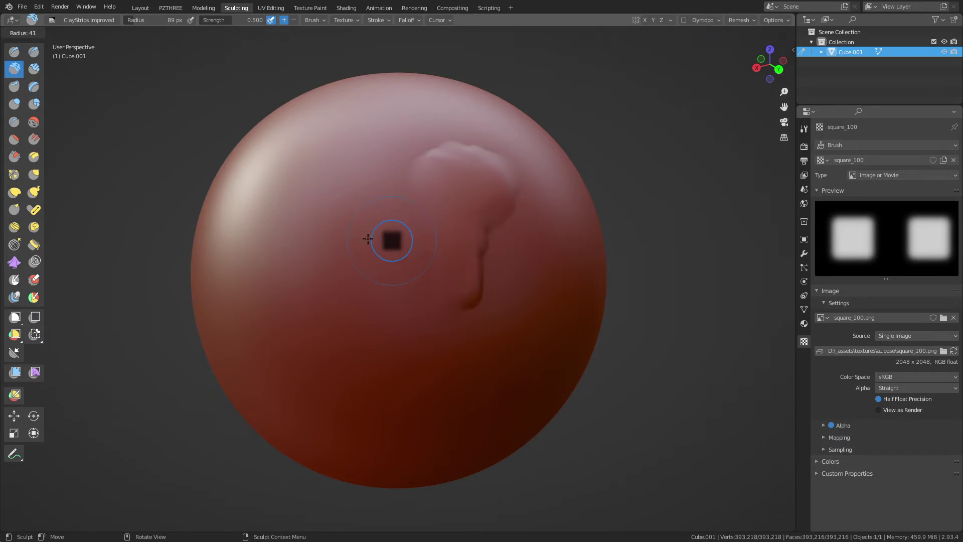
{"action": "left_click", "coordinate": [366, 240]}
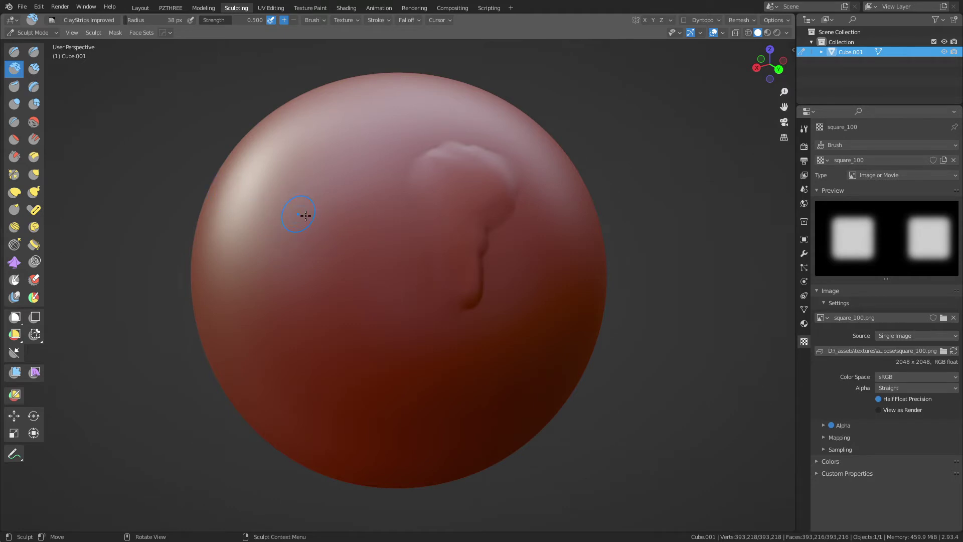
Sculpt a raised diagonal strip on the upper left of the sphere.
{"action": "mouse_move", "coordinate": [286, 228]}
{"action": "left_mouse_down"}
{"action": "mouse_move", "coordinate": [362, 138]}
{"action": "mouse_move", "coordinate": [308, 176]}
{"action": "mouse_move", "coordinate": [299, 199]}
{"action": "mouse_move", "coordinate": [332, 159]}
{"action": "left_mouse_up"}
{"action": "left_click_drag", "start_coordinate": [287, 226], "coordinate": [358, 138]}
{"action": "left_click_drag", "start_coordinate": [294, 212], "coordinate": [120, 86]}
Try the default Clay Strips brush at a 28 px radius beside the raised strip, and undo the test strokes.
{"action": "left_click", "coordinate": [32, 71]}
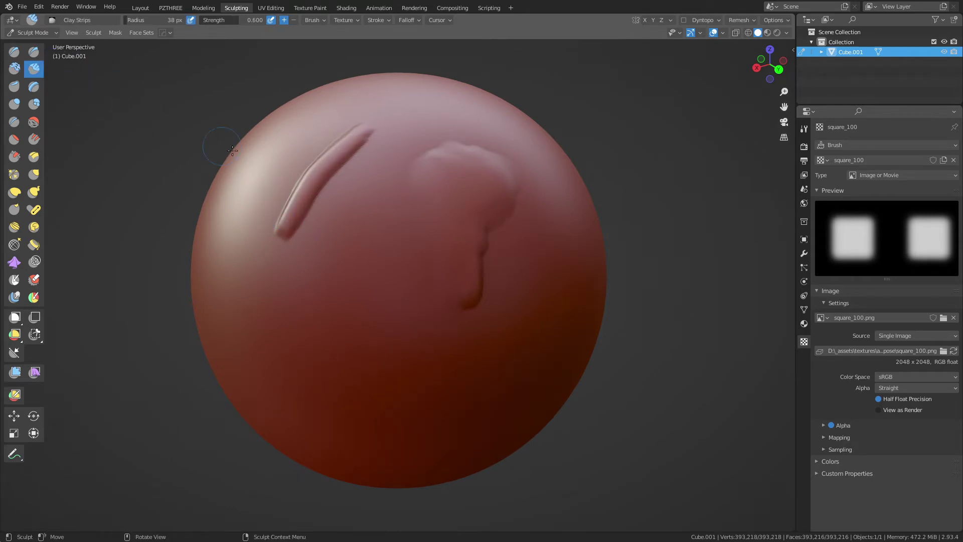
{"action": "mouse_move", "coordinate": [311, 230]}
{"action": "left_mouse_down"}
{"action": "mouse_move", "coordinate": [382, 150]}
{"action": "mouse_move", "coordinate": [326, 236]}
{"action": "mouse_move", "coordinate": [378, 155]}
{"action": "mouse_move", "coordinate": [312, 237]}
{"action": "mouse_move", "coordinate": [371, 170]}
{"action": "mouse_move", "coordinate": [326, 236]}
{"action": "left_mouse_up"}
{"action": "key", "text": "ctrl+z"}
{"action": "key", "text": "f"}
{"action": "left_click", "coordinate": [319, 230]}
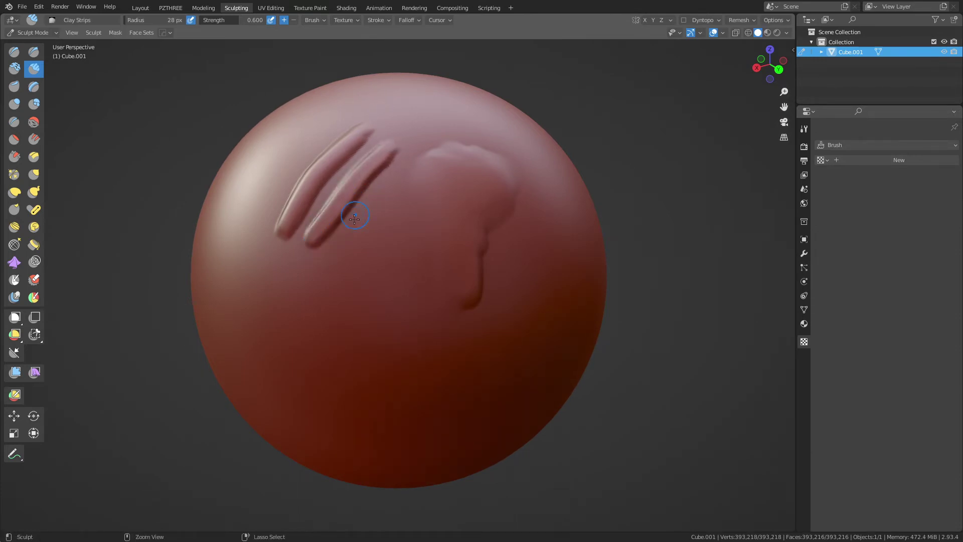
{"action": "key", "text": "ctrl+z"}
Return to the ClayStrips Improved brush and add more strokes along the existing diagonal strip.
{"action": "left_click", "coordinate": [15, 68]}
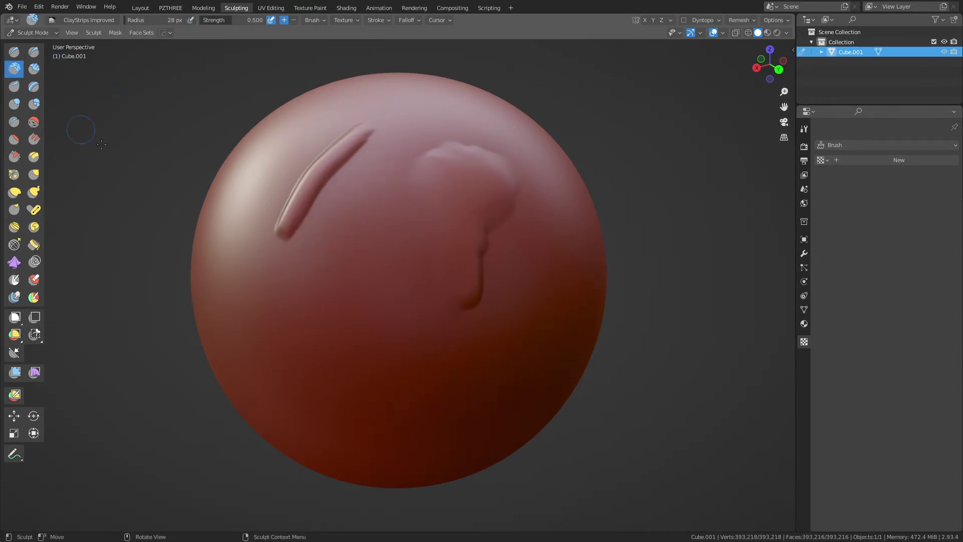
{"action": "mouse_move", "coordinate": [305, 210]}
{"action": "left_mouse_down"}
{"action": "mouse_move", "coordinate": [293, 220]}
{"action": "mouse_move", "coordinate": [355, 138]}
{"action": "left_mouse_up"}
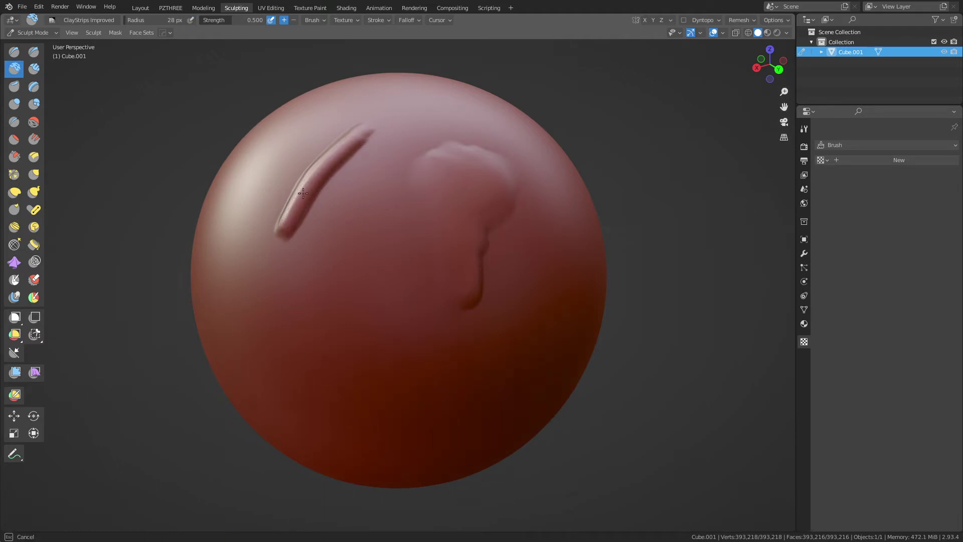
{"action": "left_click_drag", "start_coordinate": [316, 174], "coordinate": [349, 142]}
Set the brush strength to 1.000 and radius to 57 px, and carve a long groove down the sphere's left side.
{"action": "key", "text": "shift+f"}
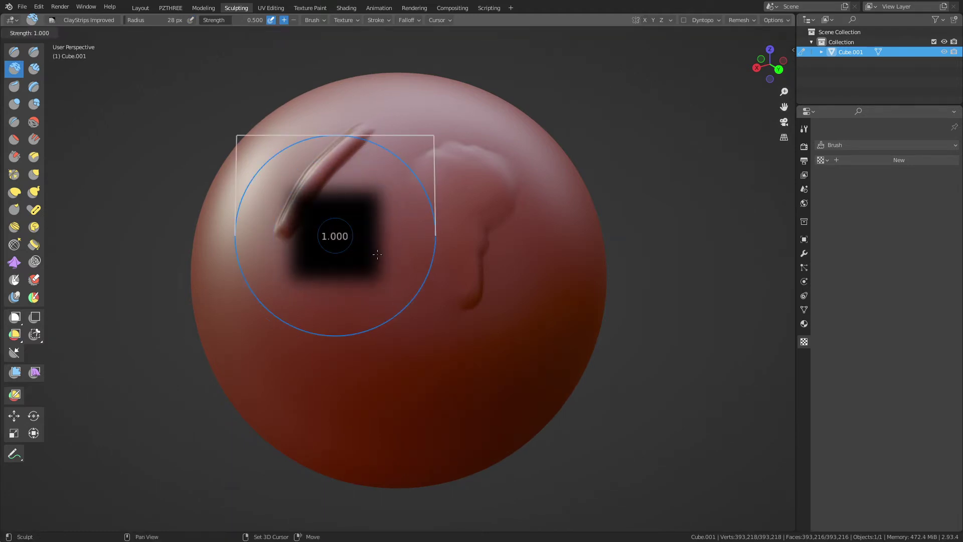
{"action": "left_click", "coordinate": [387, 258]}
{"action": "key", "text": "f"}
{"action": "left_click", "coordinate": [341, 226]}
{"action": "mouse_move", "coordinate": [351, 203]}
{"action": "left_mouse_down"}
{"action": "mouse_move", "coordinate": [315, 393]}
{"action": "mouse_move", "coordinate": [351, 209]}
{"action": "mouse_move", "coordinate": [354, 258]}
{"action": "left_mouse_up"}
{"action": "key", "text": "ctrl+z"}
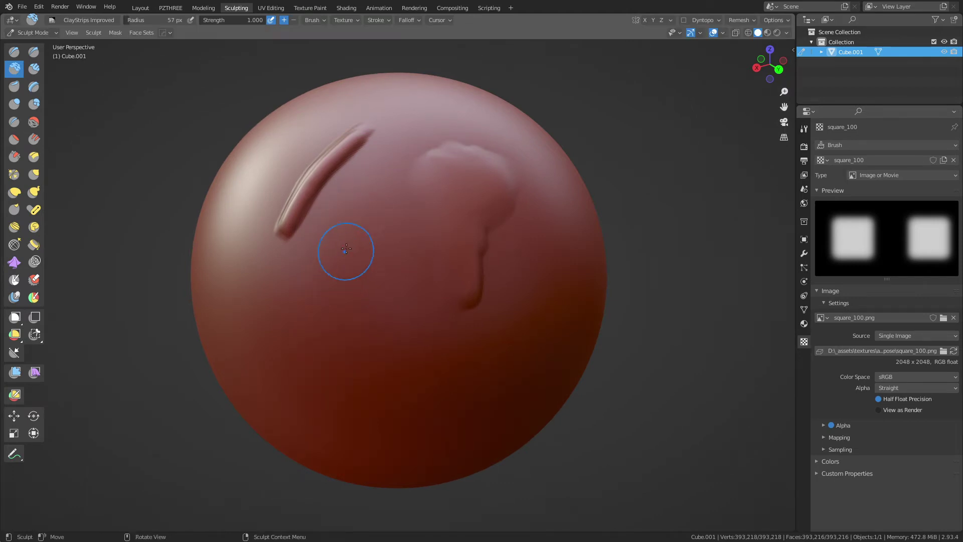
{"action": "mouse_move", "coordinate": [350, 207]}
{"action": "left_mouse_down"}
{"action": "mouse_move", "coordinate": [351, 199]}
{"action": "mouse_move", "coordinate": [297, 386]}
{"action": "mouse_move", "coordinate": [340, 218]}
{"action": "mouse_move", "coordinate": [354, 241]}
{"action": "mouse_move", "coordinate": [300, 357]}
{"action": "left_mouse_up"}
{"action": "mouse_move", "coordinate": [300, 357]}
{"action": "middle_mouse_down"}
{"action": "mouse_move", "coordinate": [330, 272]}
{"action": "mouse_move", "coordinate": [266, 230]}
{"action": "mouse_move", "coordinate": [331, 240]}
{"action": "mouse_move", "coordinate": [350, 232]}
{"action": "middle_mouse_up"}
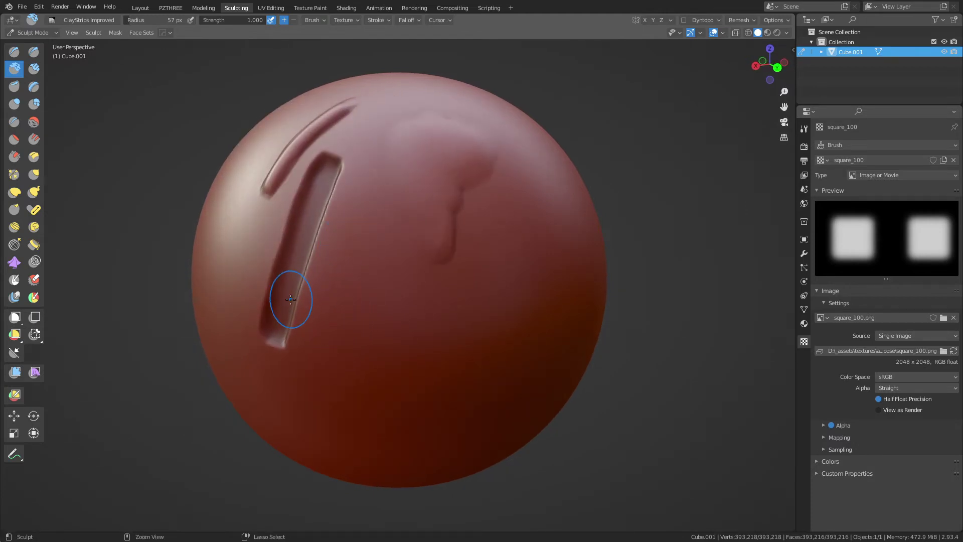
Try carving a sideways groove out of the lower part of the long groove, undoing each attempt.
{"action": "left_click_drag", "start_coordinate": [289, 300], "coordinate": [404, 337]}
{"action": "key", "text": "ctrl+z"}
{"action": "mouse_move", "coordinate": [276, 292]}
{"action": "left_mouse_down"}
{"action": "mouse_move", "coordinate": [293, 305]}
{"action": "mouse_move", "coordinate": [387, 321]}
{"action": "left_mouse_up"}
{"action": "key", "text": "ctrl+z"}
{"action": "mouse_move", "coordinate": [282, 297]}
{"action": "left_mouse_down"}
{"action": "mouse_move", "coordinate": [441, 328]}
{"action": "mouse_move", "coordinate": [436, 317]}
{"action": "left_mouse_up"}
{"action": "key", "text": "ctrl+z"}
Try short raised strokes near the sphere's center with a 39 px brush radius, and undo the last stroke.
{"action": "key", "text": "f"}
{"action": "left_click", "coordinate": [380, 251]}
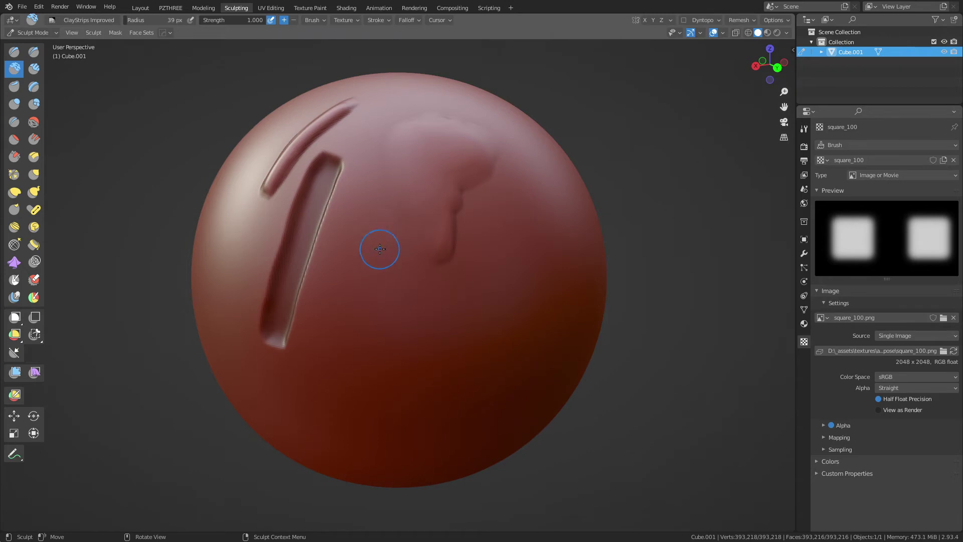
{"action": "left_click_drag", "start_coordinate": [380, 248], "coordinate": [383, 245]}
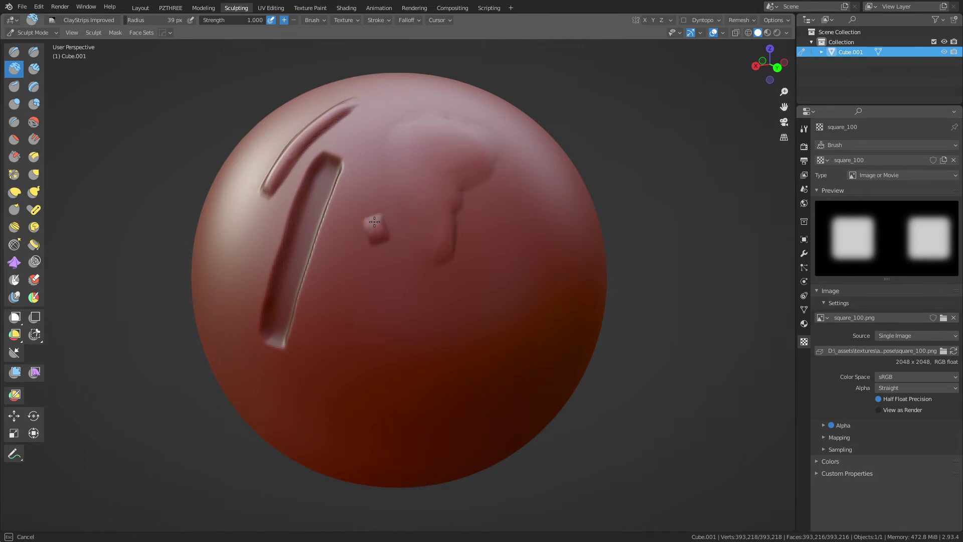
{"action": "left_click_drag", "start_coordinate": [373, 220], "coordinate": [373, 173]}
{"action": "key", "text": "ctrl+z"}
Set the brush radius to 51 px and carve a sideways groove branching from the long groove's lower part.
{"action": "key", "text": "f"}
{"action": "left_click", "coordinate": [289, 295]}
{"action": "left_click_drag", "start_coordinate": [289, 295], "coordinate": [366, 307]}
{"action": "key", "text": "ctrl+z"}
{"action": "key", "text": "ctrl+z"}
{"action": "left_click_drag", "start_coordinate": [288, 293], "coordinate": [419, 316]}
{"action": "mouse_move", "coordinate": [396, 317]}
{"action": "middle_mouse_down"}
{"action": "mouse_move", "coordinate": [428, 302]}
{"action": "mouse_move", "coordinate": [382, 323]}
{"action": "mouse_move", "coordinate": [367, 307]}
{"action": "mouse_move", "coordinate": [391, 290]}
{"action": "middle_mouse_up"}
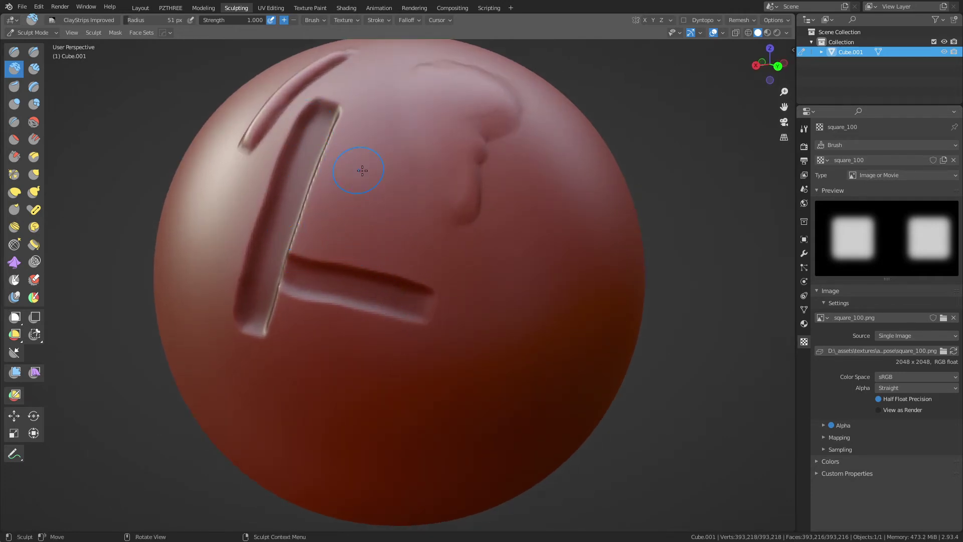
Enlarge the brush radius to 61 px and broaden the raised diagonal strip, readjusting the brush size between strokes.
{"action": "middle_click_drag", "start_coordinate": [366, 176], "coordinate": [330, 224]}
{"action": "key", "text": "f"}
{"action": "left_click", "coordinate": [286, 197]}
{"action": "mouse_move", "coordinate": [259, 165]}
{"action": "middle_mouse_down"}
{"action": "mouse_move", "coordinate": [281, 209]}
{"action": "mouse_move", "coordinate": [251, 194]}
{"action": "middle_mouse_up"}
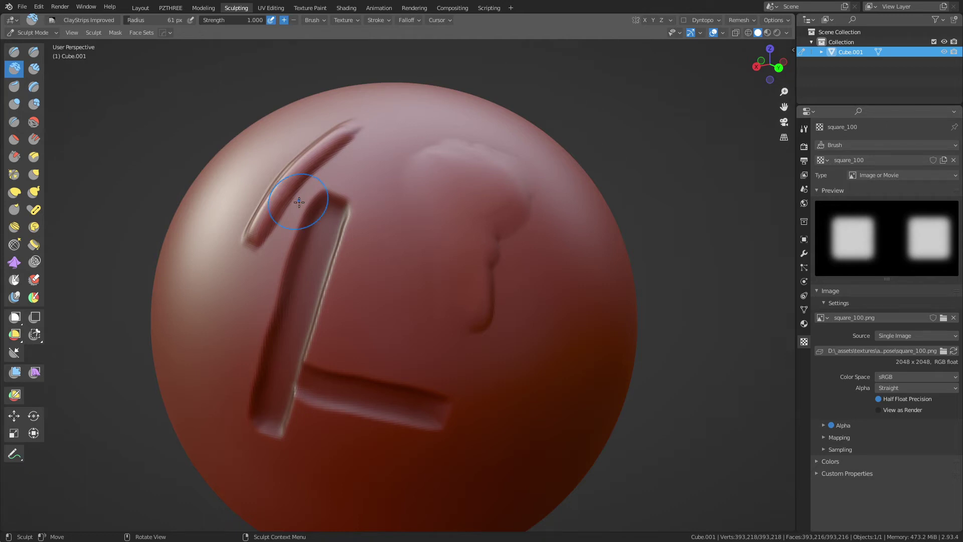
{"action": "left_click_drag", "start_coordinate": [302, 221], "coordinate": [327, 223]}
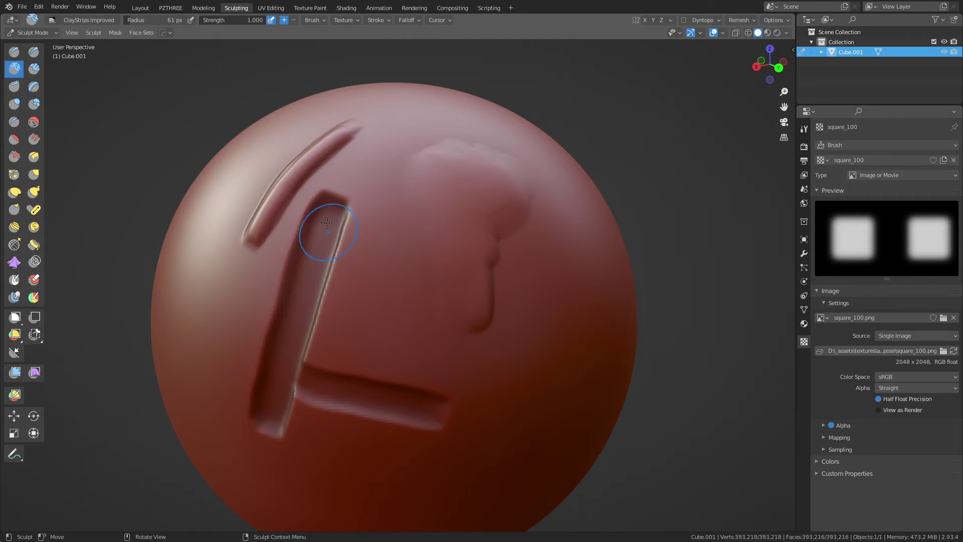
{"action": "key", "text": "f"}
{"action": "left_click", "coordinate": [274, 217]}
{"action": "mouse_move", "coordinate": [266, 234]}
{"action": "left_mouse_down"}
{"action": "mouse_move", "coordinate": [260, 245]}
{"action": "mouse_move", "coordinate": [311, 176]}
{"action": "mouse_move", "coordinate": [358, 139]}
{"action": "mouse_move", "coordinate": [301, 182]}
{"action": "mouse_move", "coordinate": [257, 242]}
{"action": "left_mouse_up"}
Sculpt a raised band across the middle of the long groove and start raised bars beside it.
{"action": "mouse_move", "coordinate": [280, 280]}
{"action": "left_mouse_down"}
{"action": "mouse_move", "coordinate": [321, 291]}
{"action": "mouse_move", "coordinate": [290, 279]}
{"action": "mouse_move", "coordinate": [302, 284]}
{"action": "left_mouse_up"}
{"action": "middle_click_drag", "start_coordinate": [301, 284], "coordinate": [424, 252]}
{"action": "mouse_move", "coordinate": [425, 105]}
{"action": "middle_mouse_down"}
{"action": "mouse_move", "coordinate": [333, 279]}
{"action": "mouse_move", "coordinate": [366, 280]}
{"action": "middle_mouse_up"}
Set the brush radius to 34 px and finish the three short parallel raised bars, cutting a groove across them.
{"action": "key", "text": "f"}
{"action": "left_click", "coordinate": [390, 268]}
{"action": "mouse_move", "coordinate": [360, 271]}
{"action": "left_mouse_down"}
{"action": "mouse_move", "coordinate": [370, 220]}
{"action": "mouse_move", "coordinate": [347, 300]}
{"action": "mouse_move", "coordinate": [378, 310]}
{"action": "mouse_move", "coordinate": [404, 225]}
{"action": "mouse_move", "coordinate": [386, 286]}
{"action": "left_mouse_up"}
{"action": "mouse_move", "coordinate": [409, 322]}
{"action": "left_mouse_down"}
{"action": "mouse_move", "coordinate": [437, 238]}
{"action": "mouse_move", "coordinate": [431, 256]}
{"action": "left_mouse_up"}
{"action": "left_click_drag", "start_coordinate": [351, 265], "coordinate": [417, 287], "text": "ctrl"}
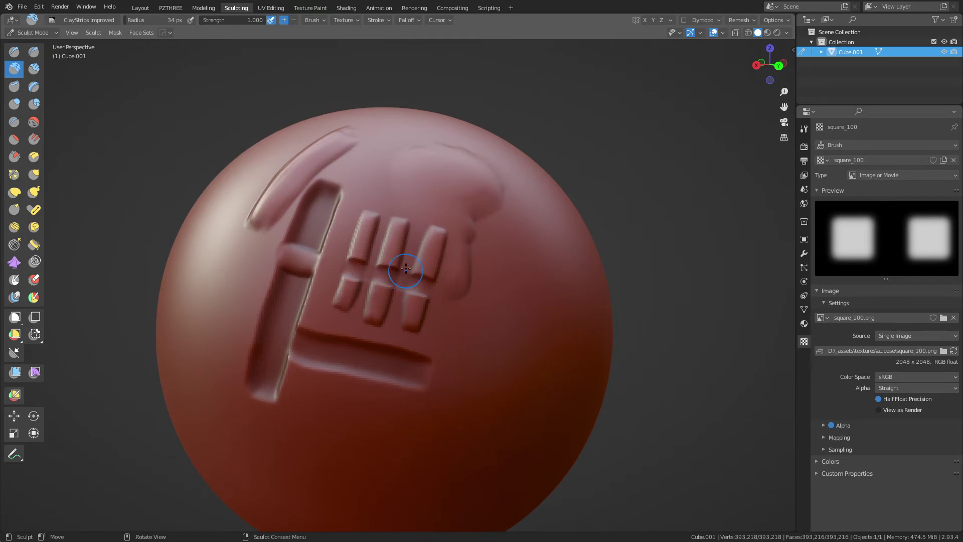
Set the brush radius to 57 px at strength 1.000 and sculpt broad raised strokes over the faint bump above the three short bars.
{"action": "mouse_move", "coordinate": [399, 253]}
{"action": "middle_mouse_down"}
{"action": "mouse_move", "coordinate": [566, 269]}
{"action": "mouse_move", "coordinate": [576, 258]}
{"action": "middle_mouse_up"}
{"action": "scroll", "coordinate": [502, 258], "scroll_direction": "up", "scroll_amount": 4}
{"action": "mouse_move", "coordinate": [476, 257]}
{"action": "middle_mouse_down"}
{"action": "mouse_move", "coordinate": [513, 264]}
{"action": "mouse_move", "coordinate": [441, 275]}
{"action": "mouse_move", "coordinate": [347, 325]}
{"action": "mouse_move", "coordinate": [361, 298]}
{"action": "mouse_move", "coordinate": [329, 321]}
{"action": "mouse_move", "coordinate": [397, 270]}
{"action": "middle_mouse_up"}
{"action": "scroll", "coordinate": [518, 258], "scroll_direction": "down", "scroll_amount": 4}
{"action": "key", "text": "f"}
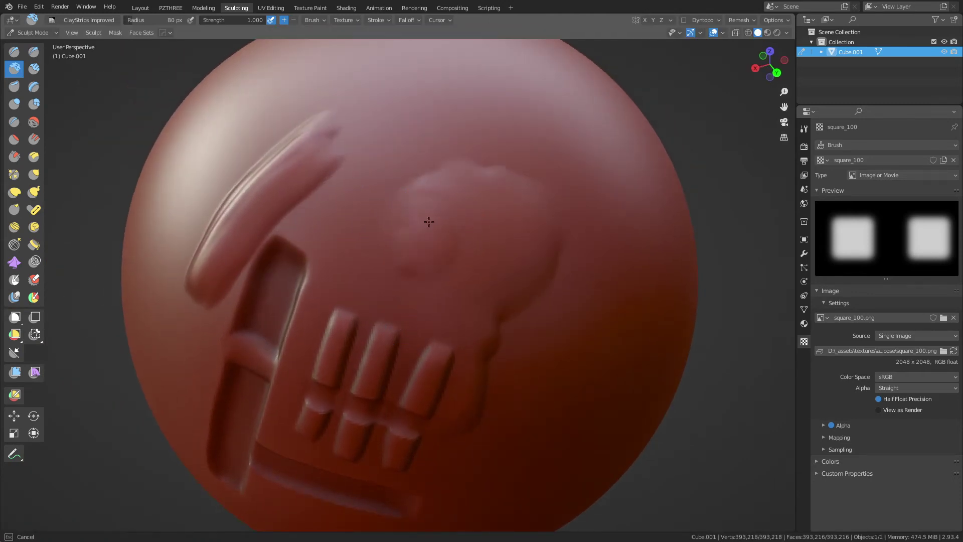
{"action": "left_click", "coordinate": [441, 195]}
{"action": "key", "text": "shift+f"}
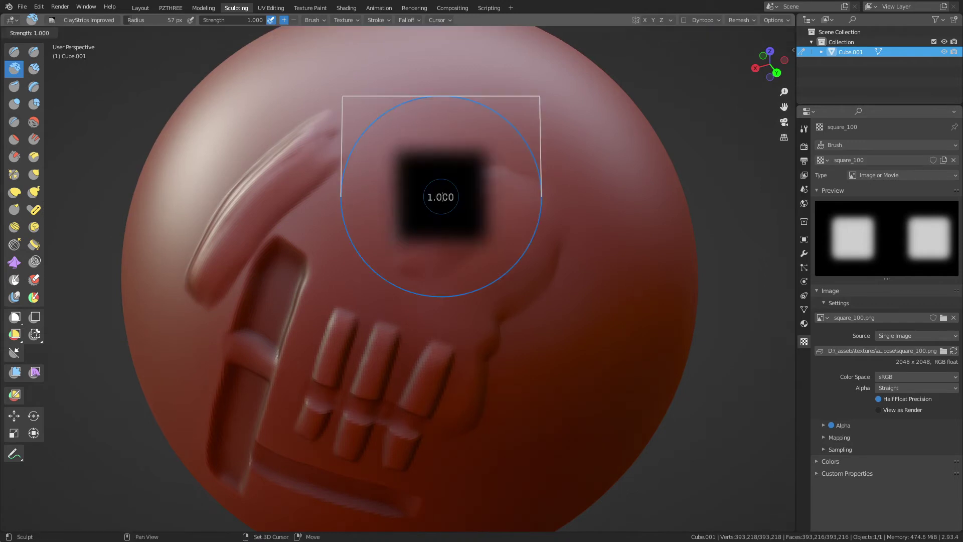
{"action": "left_click", "coordinate": [473, 210]}
{"action": "mouse_move", "coordinate": [429, 166]}
{"action": "left_mouse_down"}
{"action": "mouse_move", "coordinate": [427, 153]}
{"action": "mouse_move", "coordinate": [441, 188]}
{"action": "mouse_move", "coordinate": [479, 211]}
{"action": "mouse_move", "coordinate": [480, 239]}
{"action": "left_mouse_up"}
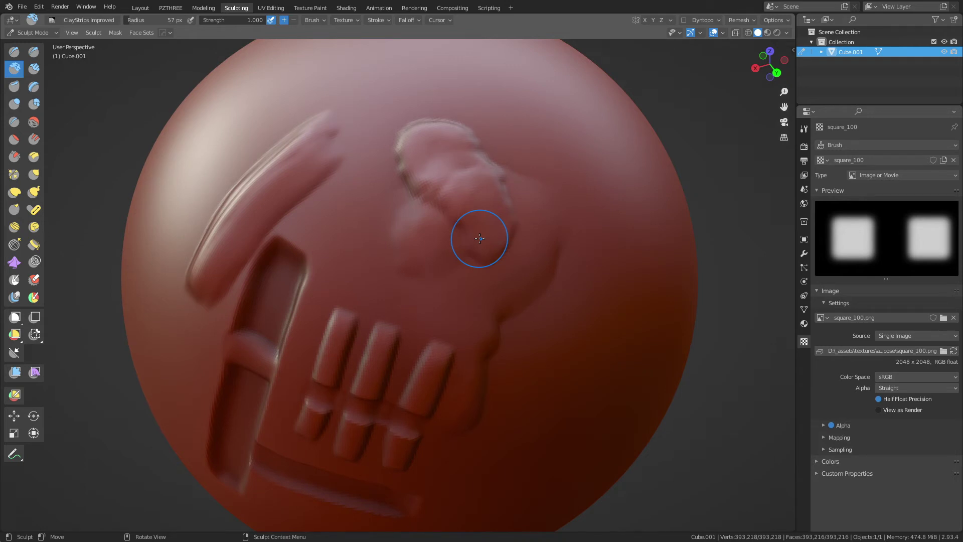
{"action": "mouse_move", "coordinate": [462, 234]}
{"action": "left_mouse_down"}
{"action": "mouse_move", "coordinate": [453, 240]}
{"action": "mouse_move", "coordinate": [432, 217]}
{"action": "mouse_move", "coordinate": [427, 223]}
{"action": "mouse_move", "coordinate": [419, 185]}
{"action": "left_mouse_up"}
Reduce the brush radius to 39 px and lay a narrow diagonal strip down the middle of the raised mound.
{"action": "key", "text": "f"}
{"action": "left_click", "coordinate": [431, 221]}
{"action": "mouse_move", "coordinate": [418, 151]}
{"action": "left_mouse_down"}
{"action": "mouse_move", "coordinate": [453, 235]}
{"action": "mouse_move", "coordinate": [416, 156]}
{"action": "left_mouse_up"}
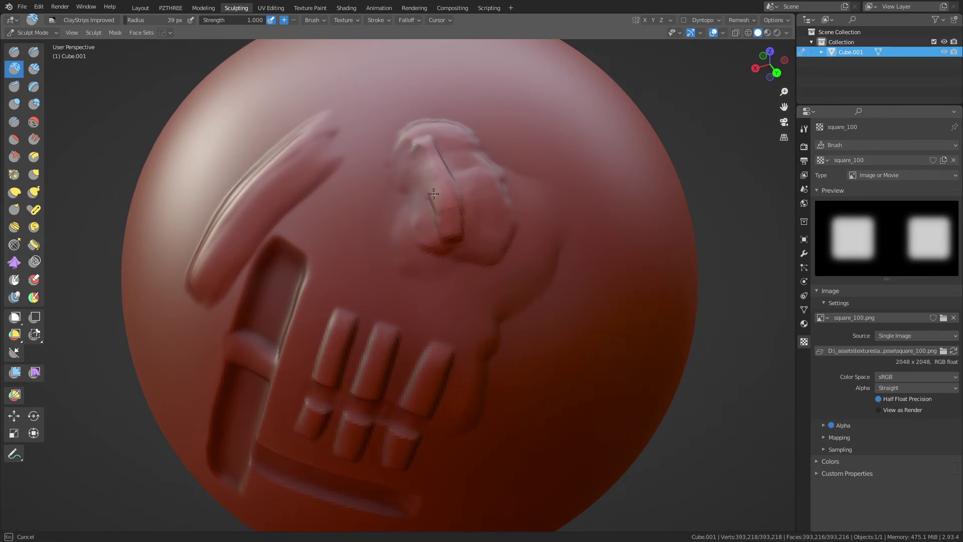
{"action": "left_click_drag", "start_coordinate": [431, 194], "coordinate": [431, 213]}
Reduce the brush radius to 20 px and work finer strokes into the hollow beside the mound's narrow strip.
{"action": "key", "text": "f"}
{"action": "left_click", "coordinate": [420, 215]}
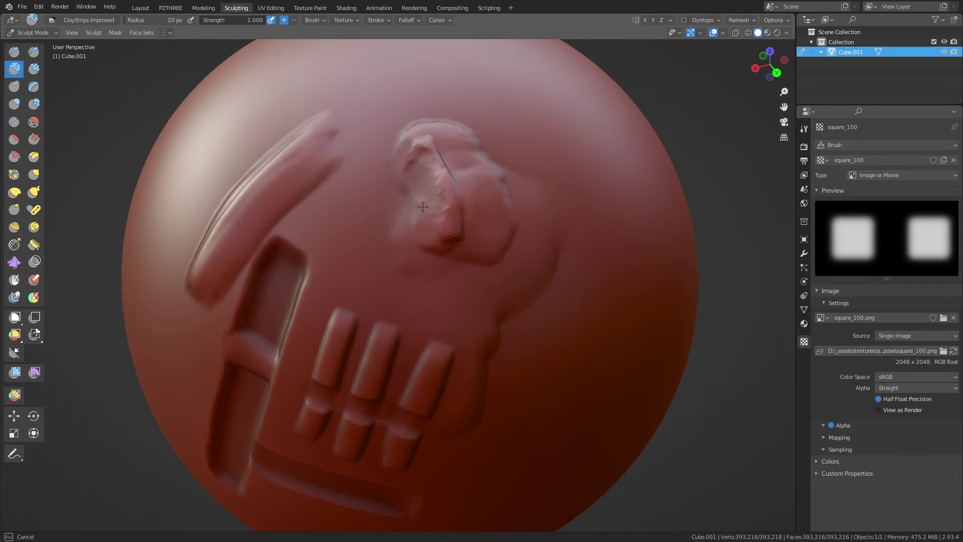
{"action": "mouse_move", "coordinate": [416, 181]}
{"action": "middle_mouse_down"}
{"action": "mouse_move", "coordinate": [404, 192]}
{"action": "mouse_move", "coordinate": [328, 191]}
{"action": "middle_mouse_up"}
Set the brush radius to 35 px and build up overlapping strokes across the hollow on the mound's far side.
{"action": "key", "text": "f"}
{"action": "left_click", "coordinate": [424, 229]}
{"action": "mouse_move", "coordinate": [424, 159]}
{"action": "left_mouse_down"}
{"action": "mouse_move", "coordinate": [400, 224]}
{"action": "mouse_move", "coordinate": [411, 227]}
{"action": "mouse_move", "coordinate": [448, 166]}
{"action": "left_mouse_up"}
{"action": "key", "text": "f"}
{"action": "left_click", "coordinate": [427, 221]}
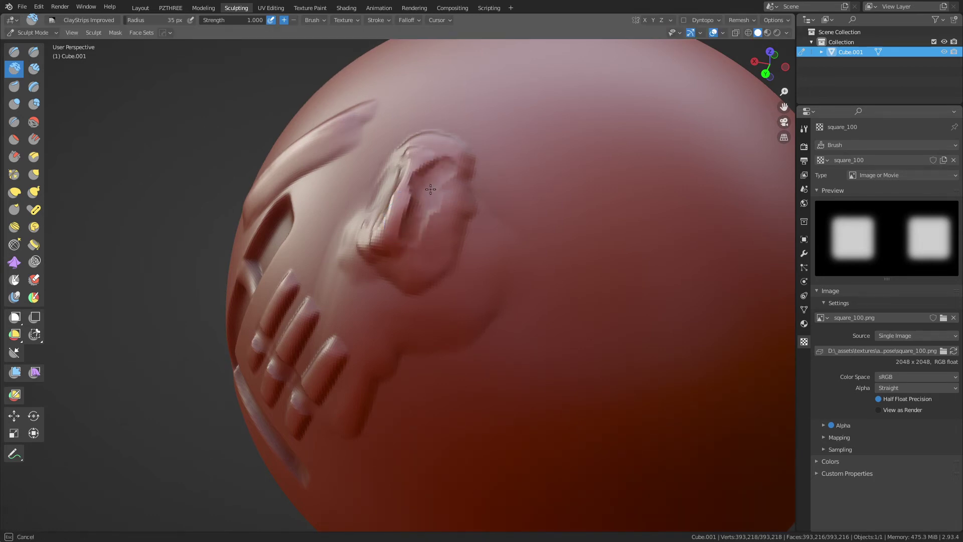
{"action": "left_click_drag", "start_coordinate": [427, 207], "coordinate": [394, 259]}
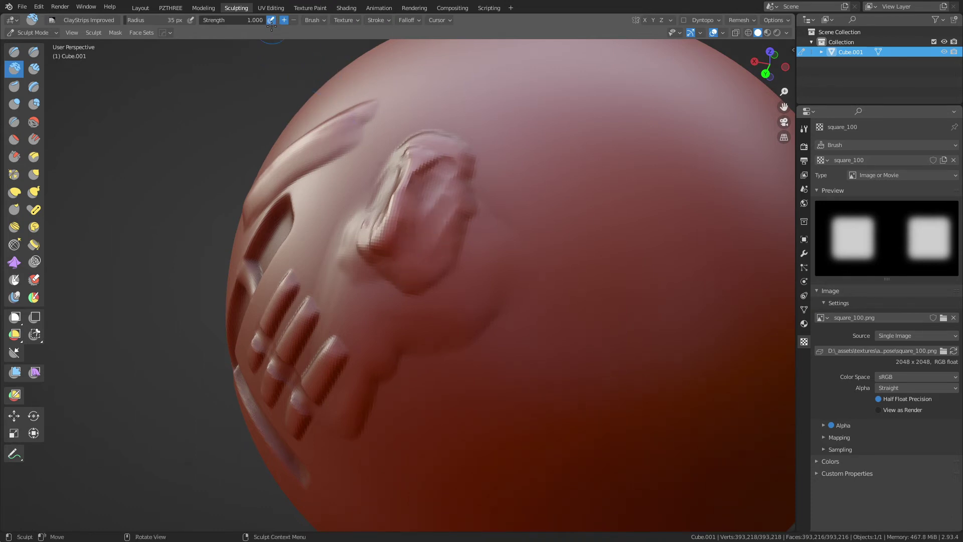
Turn on pressure sensitivity for the brush radius and sculpt a thin tapering strip between the diagonal strip and the mound.
{"action": "left_click", "coordinate": [188, 23]}
{"action": "mouse_move", "coordinate": [408, 268]}
{"action": "middle_mouse_down"}
{"action": "mouse_move", "coordinate": [475, 281]}
{"action": "mouse_move", "coordinate": [408, 242]}
{"action": "middle_mouse_up"}
{"action": "mouse_move", "coordinate": [390, 263]}
{"action": "left_mouse_down"}
{"action": "mouse_move", "coordinate": [389, 230]}
{"action": "mouse_move", "coordinate": [388, 243]}
{"action": "left_mouse_up"}
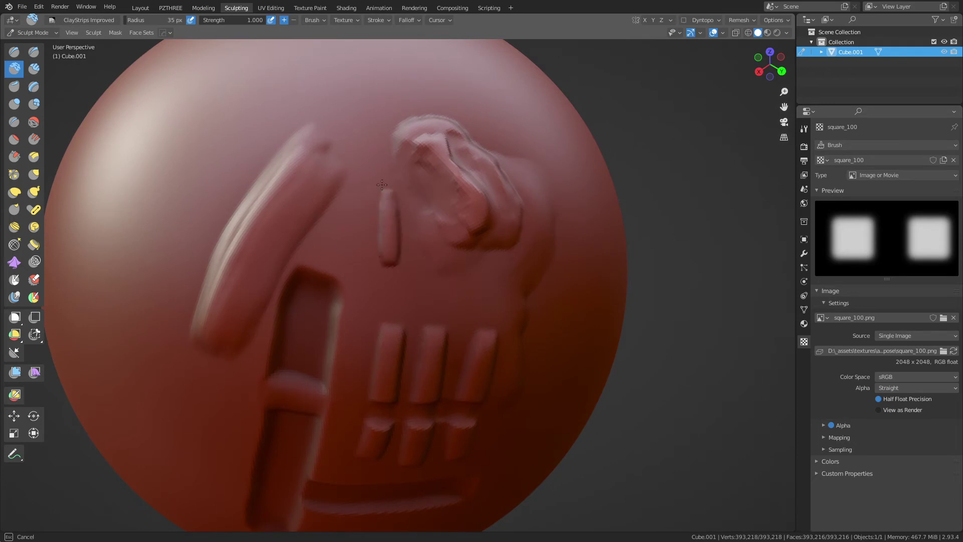
{"action": "left_click_drag", "start_coordinate": [375, 157], "coordinate": [371, 153]}
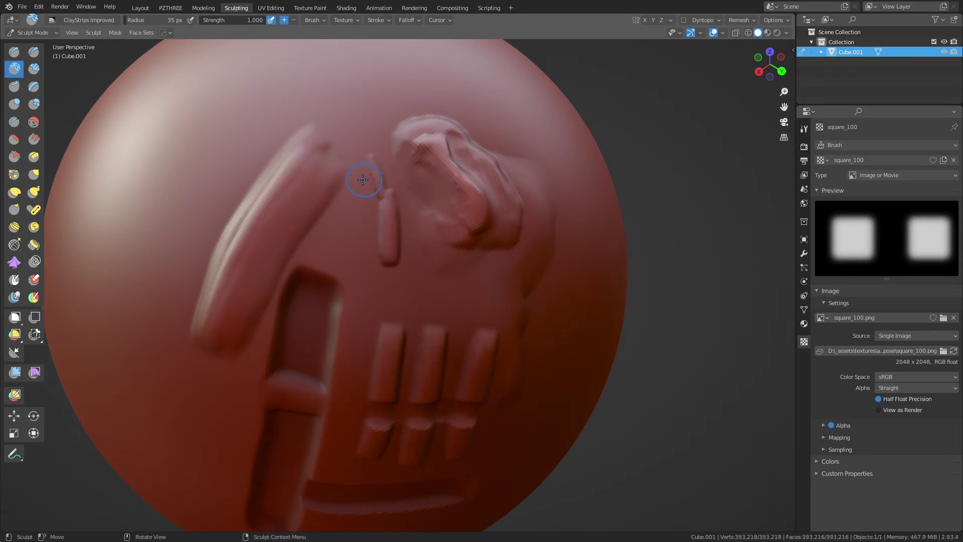
Lower the brush strength to 0.230 and sculpt softer strokes beside the thin strip and along the raised diagonal strip.
{"action": "key", "text": "shift+f"}
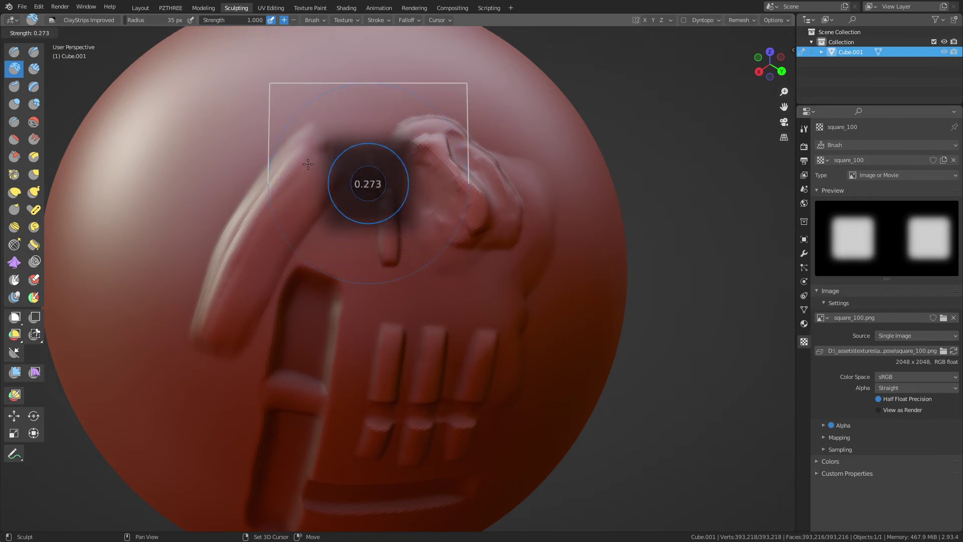
{"action": "left_click", "coordinate": [303, 163]}
{"action": "left_click_drag", "start_coordinate": [369, 221], "coordinate": [381, 238]}
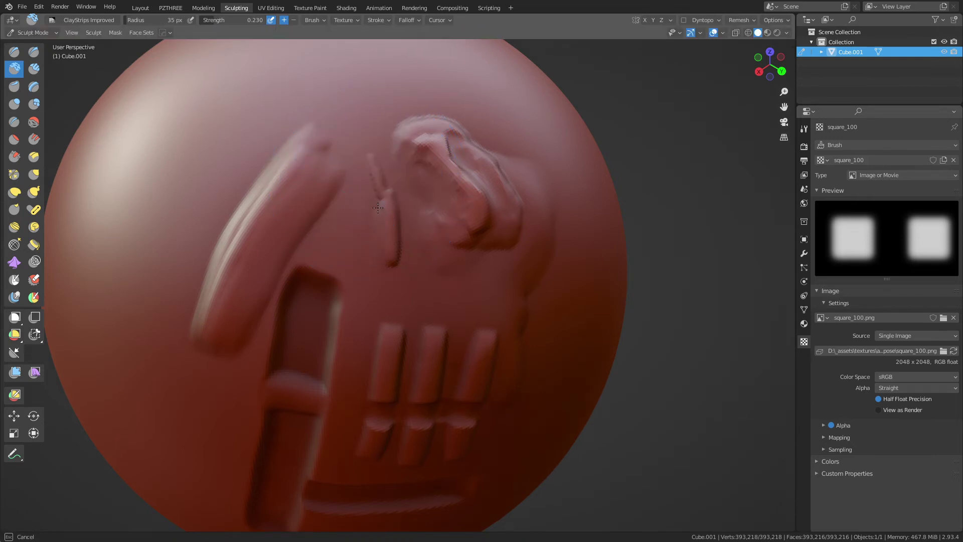
{"action": "left_click_drag", "start_coordinate": [375, 203], "coordinate": [380, 197]}
{"action": "middle_click_drag", "start_coordinate": [376, 273], "coordinate": [320, 183]}
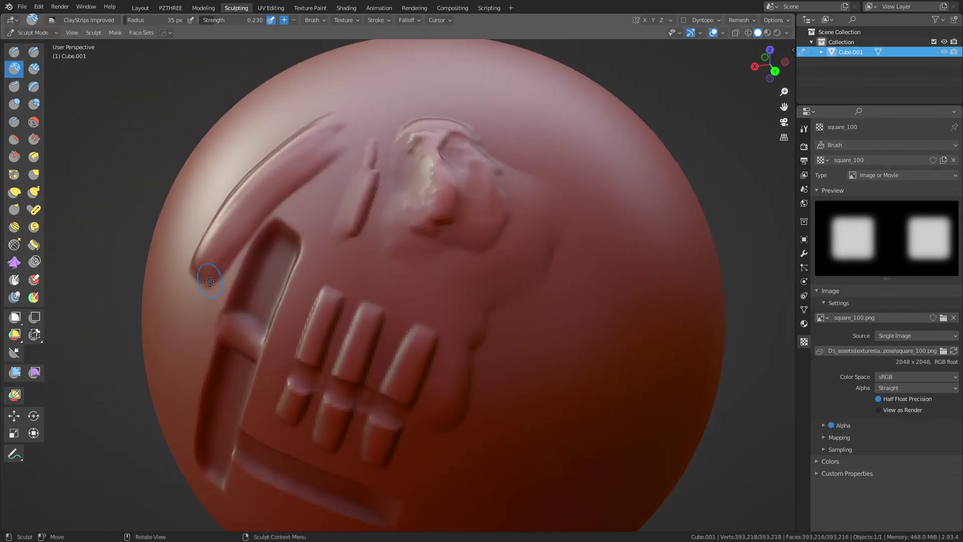
{"action": "left_click_drag", "start_coordinate": [209, 282], "coordinate": [305, 177]}
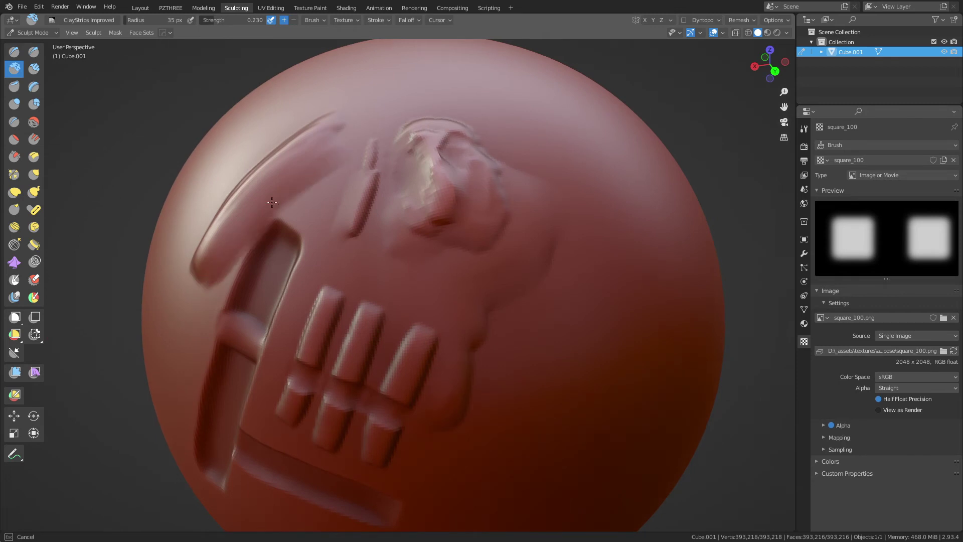
{"action": "left_click_drag", "start_coordinate": [251, 220], "coordinate": [263, 211]}
Lower the brush strength to 0.091 and blend the raised diagonal strip with light strokes along its surface and edges.
{"action": "key", "text": "shift+f"}
{"action": "left_click", "coordinate": [227, 249]}
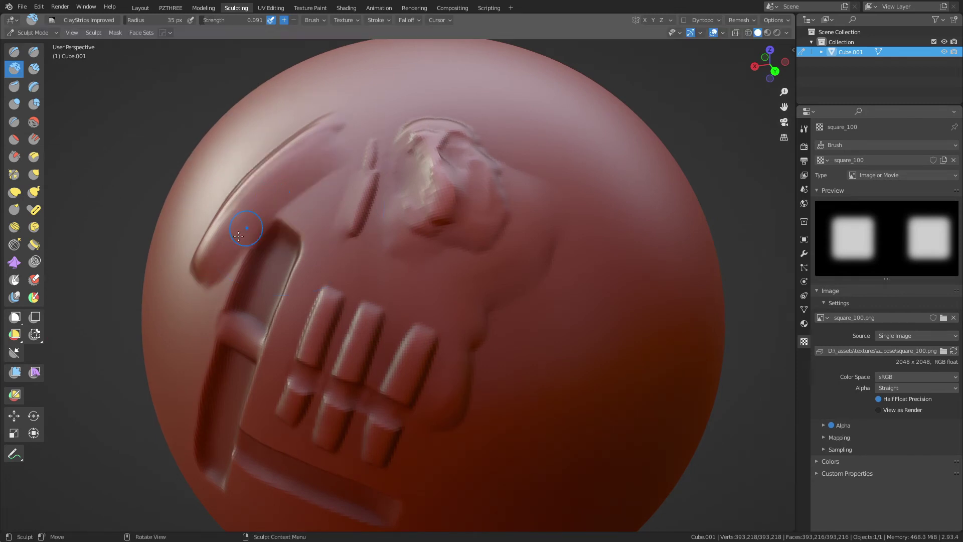
{"action": "left_click_drag", "start_coordinate": [227, 249], "coordinate": [329, 155]}
{"action": "mouse_move", "coordinate": [208, 251]}
{"action": "left_mouse_down"}
{"action": "mouse_move", "coordinate": [291, 155]}
{"action": "mouse_move", "coordinate": [335, 149]}
{"action": "mouse_move", "coordinate": [271, 206]}
{"action": "left_mouse_up"}
{"action": "middle_click_drag", "start_coordinate": [284, 203], "coordinate": [350, 211]}
{"action": "mouse_move", "coordinate": [310, 173]}
{"action": "left_mouse_down"}
{"action": "mouse_move", "coordinate": [325, 152]}
{"action": "mouse_move", "coordinate": [294, 327]}
{"action": "left_mouse_up"}
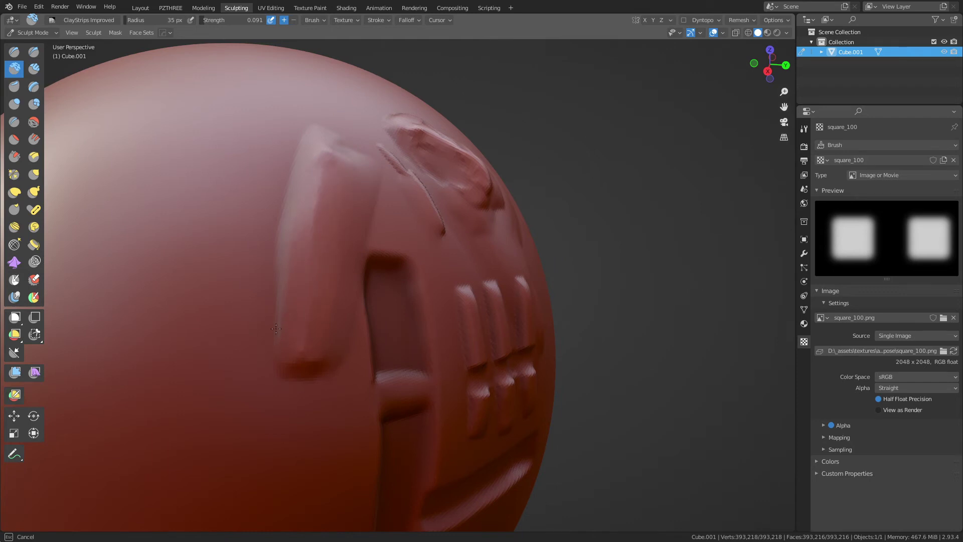
{"action": "left_click_drag", "start_coordinate": [275, 349], "coordinate": [281, 347]}
Work light strokes over the mound's folds and open the brush's falloff settings.
{"action": "mouse_move", "coordinate": [471, 326]}
{"action": "middle_mouse_down"}
{"action": "mouse_move", "coordinate": [427, 267]}
{"action": "mouse_move", "coordinate": [368, 270]}
{"action": "middle_mouse_up"}
{"action": "mouse_move", "coordinate": [408, 241]}
{"action": "middle_mouse_down"}
{"action": "mouse_move", "coordinate": [421, 230]}
{"action": "mouse_move", "coordinate": [400, 189]}
{"action": "middle_mouse_up"}
{"action": "left_click_drag", "start_coordinate": [399, 189], "coordinate": [391, 197]}
{"action": "mouse_move", "coordinate": [359, 188]}
{"action": "middle_mouse_down"}
{"action": "mouse_move", "coordinate": [387, 241]}
{"action": "mouse_move", "coordinate": [387, 314]}
{"action": "mouse_move", "coordinate": [398, 275]}
{"action": "middle_mouse_up"}
{"action": "left_click", "coordinate": [414, 20]}
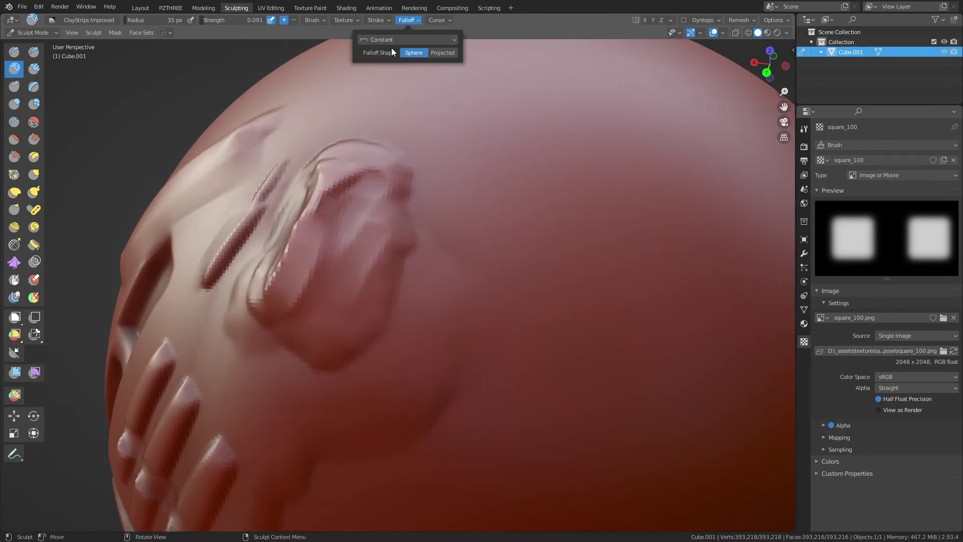
Try building up the mound's rounded fold with a 122 px brush radius at strength 0.091, and undo the last stroke.
{"action": "mouse_move", "coordinate": [436, 258]}
{"action": "middle_mouse_down"}
{"action": "mouse_move", "coordinate": [492, 236]}
{"action": "mouse_move", "coordinate": [451, 212]}
{"action": "middle_mouse_up"}
{"action": "scroll", "coordinate": [483, 216], "scroll_direction": "up", "scroll_amount": 4}
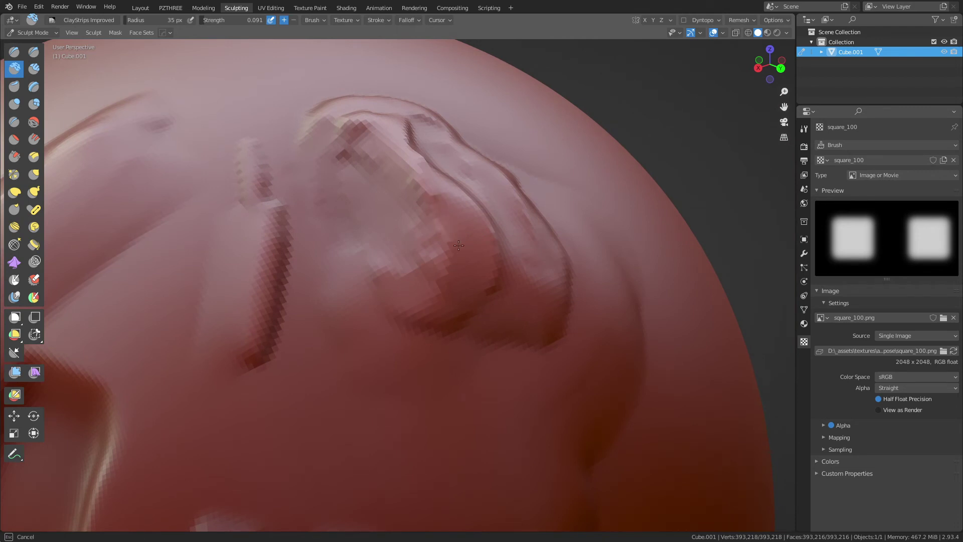
{"action": "key", "text": "f"}
{"action": "left_click", "coordinate": [456, 232]}
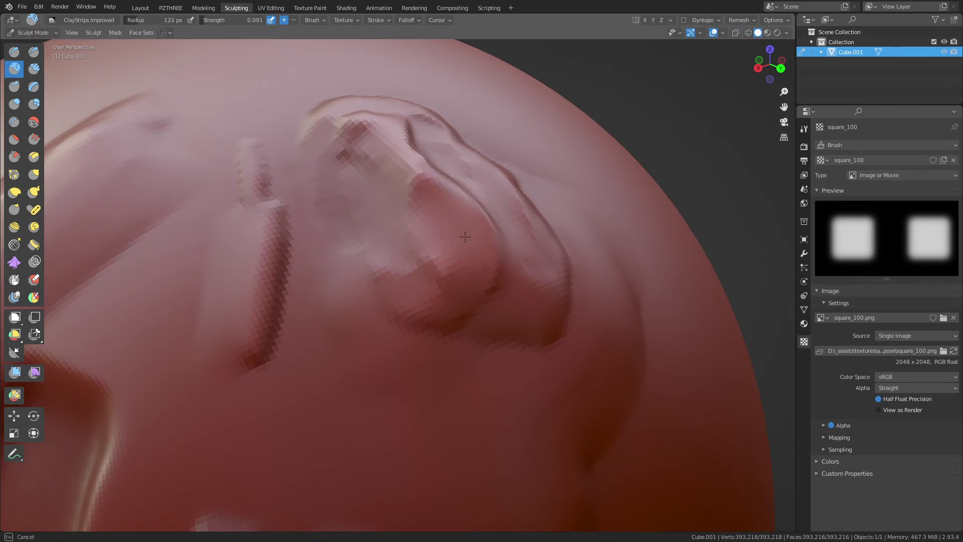
{"action": "mouse_move", "coordinate": [462, 222]}
{"action": "middle_mouse_down"}
{"action": "mouse_move", "coordinate": [565, 181]}
{"action": "mouse_move", "coordinate": [493, 234]}
{"action": "mouse_move", "coordinate": [489, 367]}
{"action": "mouse_move", "coordinate": [412, 317]}
{"action": "middle_mouse_up"}
{"action": "key", "text": "ctrl+z"}
Set the brush strength to 1.000 and radius to 68 px, and sculpt a long raised bar on the blank area beside the short bars.
{"action": "key", "text": "f"}
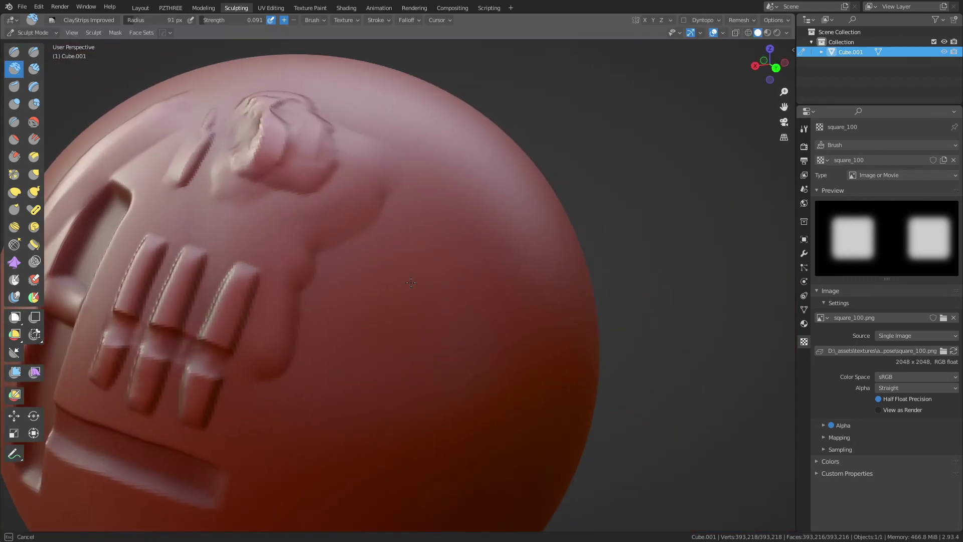
{"action": "left_click", "coordinate": [413, 264]}
{"action": "key", "text": "shift+f"}
{"action": "left_click", "coordinate": [469, 314]}
{"action": "key", "text": "shift+f"}
{"action": "left_click", "coordinate": [405, 299]}
{"action": "key", "text": "f"}
{"action": "left_click", "coordinate": [393, 299]}
{"action": "left_click_drag", "start_coordinate": [402, 248], "coordinate": [375, 370]}
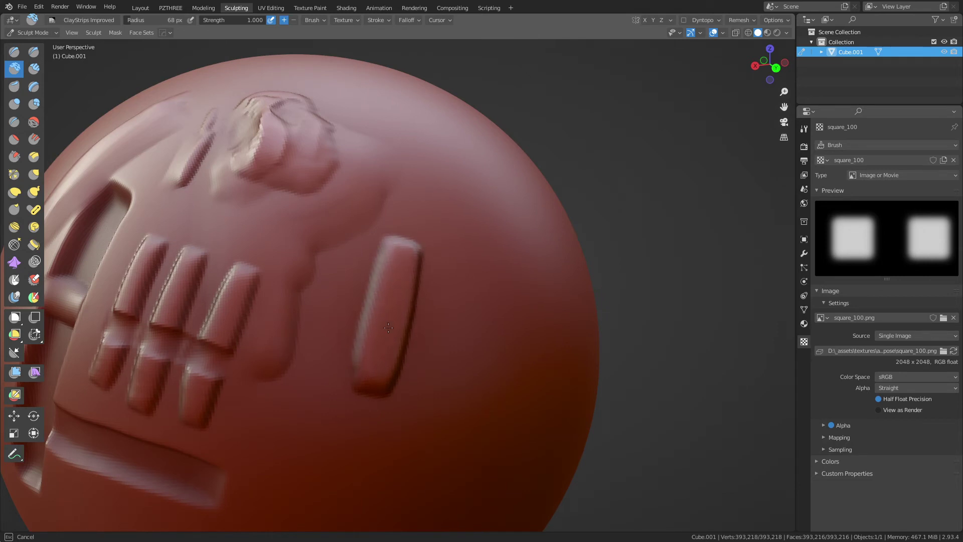
{"action": "left_click_drag", "start_coordinate": [382, 355], "coordinate": [376, 354]}
Enlarge the brush radius to 104 px and carve a groove along the long raised bar's side facing the short bars.
{"action": "middle_click_drag", "start_coordinate": [376, 355], "coordinate": [535, 267]}
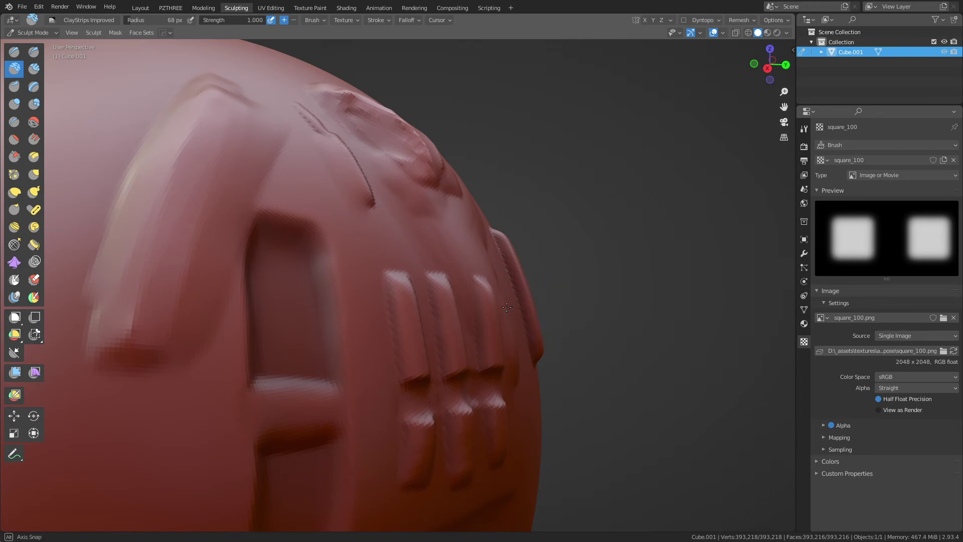
{"action": "mouse_move", "coordinate": [533, 301]}
{"action": "middle_mouse_down"}
{"action": "mouse_move", "coordinate": [394, 296]}
{"action": "mouse_move", "coordinate": [439, 313]}
{"action": "middle_mouse_up"}
{"action": "scroll", "coordinate": [444, 316], "scroll_direction": "up", "scroll_amount": 3}
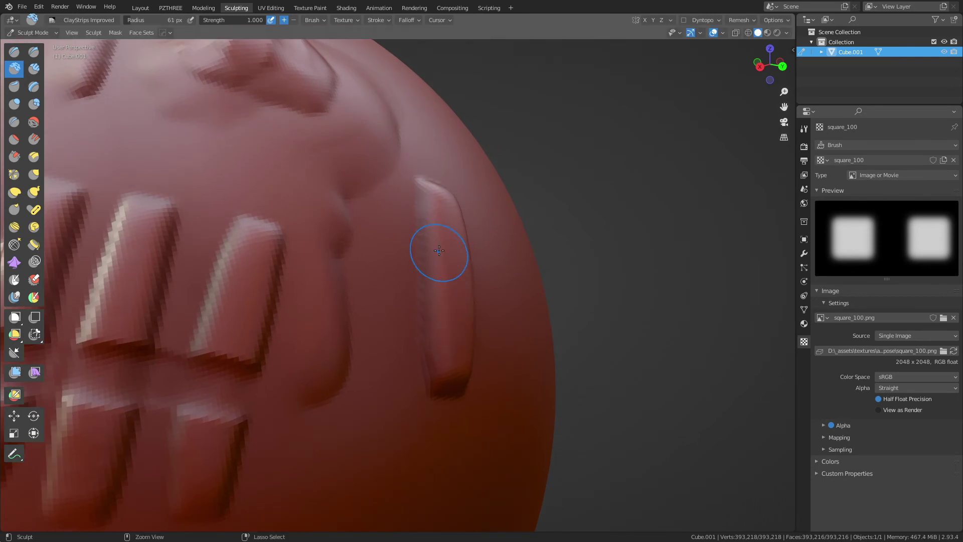
{"action": "key", "text": "f"}
{"action": "left_click", "coordinate": [445, 210]}
{"action": "left_click_drag", "start_coordinate": [400, 188], "coordinate": [404, 386], "text": "ctrl"}
Set the brush radius to 66 px and build up the long raised bar along its length, readjusting the brush size between strokes.
{"action": "key", "text": "f"}
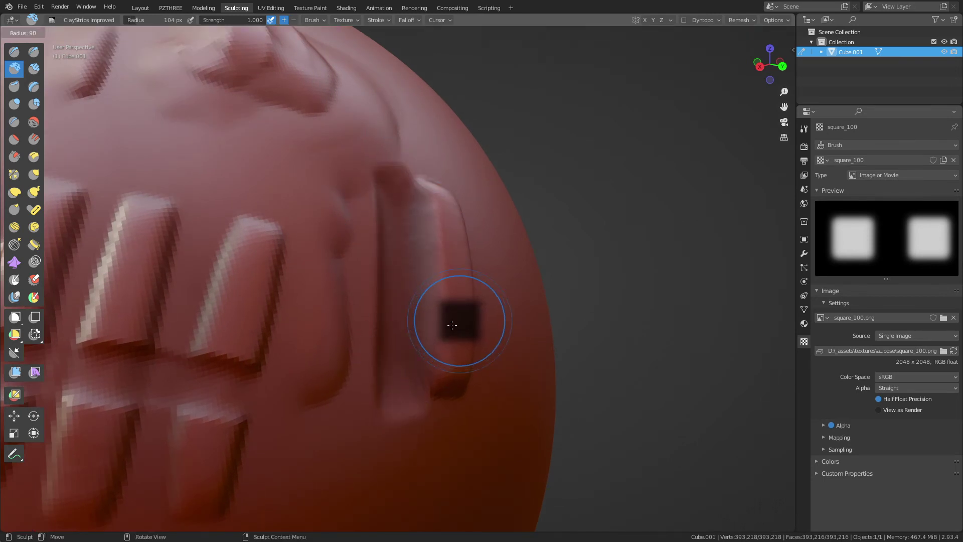
{"action": "left_click", "coordinate": [440, 326]}
{"action": "left_click_drag", "start_coordinate": [438, 205], "coordinate": [446, 360]}
{"action": "mouse_move", "coordinate": [446, 361]}
{"action": "middle_mouse_down"}
{"action": "mouse_move", "coordinate": [269, 316]}
{"action": "mouse_move", "coordinate": [266, 301]}
{"action": "mouse_move", "coordinate": [202, 280]}
{"action": "mouse_move", "coordinate": [246, 271]}
{"action": "mouse_move", "coordinate": [440, 321]}
{"action": "middle_mouse_up"}
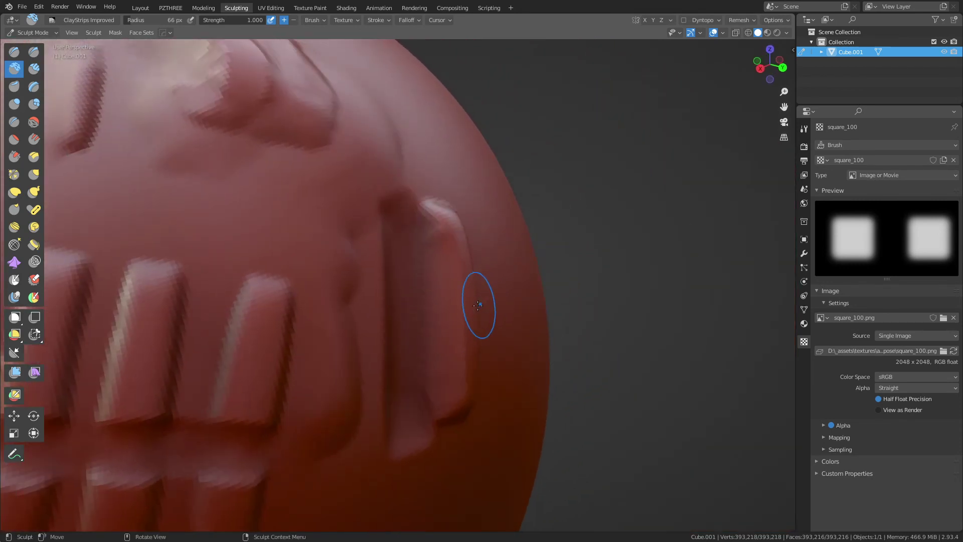
{"action": "key", "text": "f"}
{"action": "left_click", "coordinate": [465, 319]}
{"action": "mouse_move", "coordinate": [517, 310]}
{"action": "middle_mouse_down"}
{"action": "mouse_move", "coordinate": [535, 306]}
{"action": "mouse_move", "coordinate": [524, 311]}
{"action": "middle_mouse_up"}
{"action": "middle_click_drag", "start_coordinate": [438, 249], "coordinate": [294, 344]}
Set the brush radius to 150 px and strength to 0.400, and work broad strokes along the long raised bar.
{"action": "key", "text": "f"}
{"action": "left_click", "coordinate": [336, 357]}
{"action": "key", "text": "shift+f"}
{"action": "left_click", "coordinate": [285, 355]}
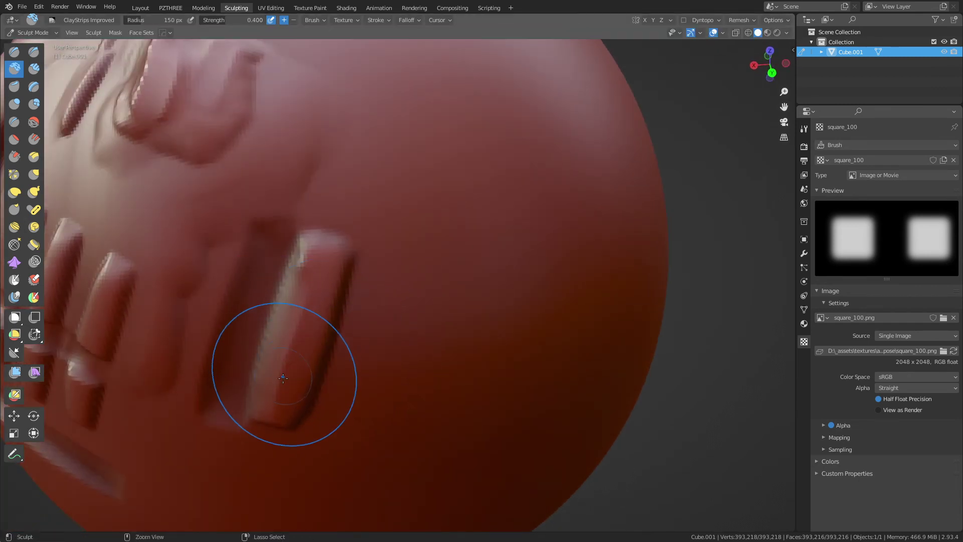
{"action": "left_click_drag", "start_coordinate": [280, 401], "coordinate": [282, 410], "text": "ctrl"}
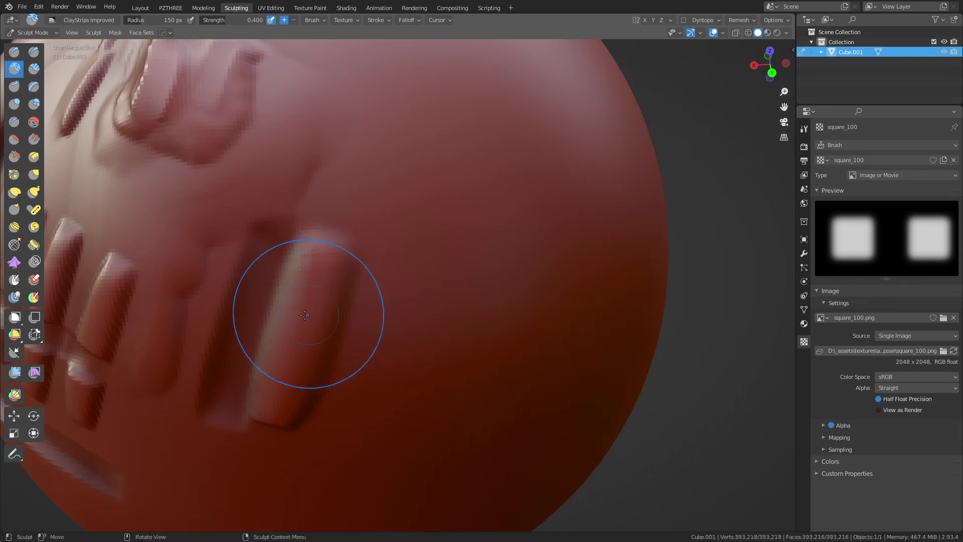
{"action": "mouse_move", "coordinate": [301, 310]}
{"action": "middle_mouse_down"}
{"action": "mouse_move", "coordinate": [211, 252]}
{"action": "mouse_move", "coordinate": [427, 329]}
{"action": "middle_mouse_up"}
Reduce the brush radius to 62 px and even out the top face of the long raised bar.
{"action": "key", "text": "f"}
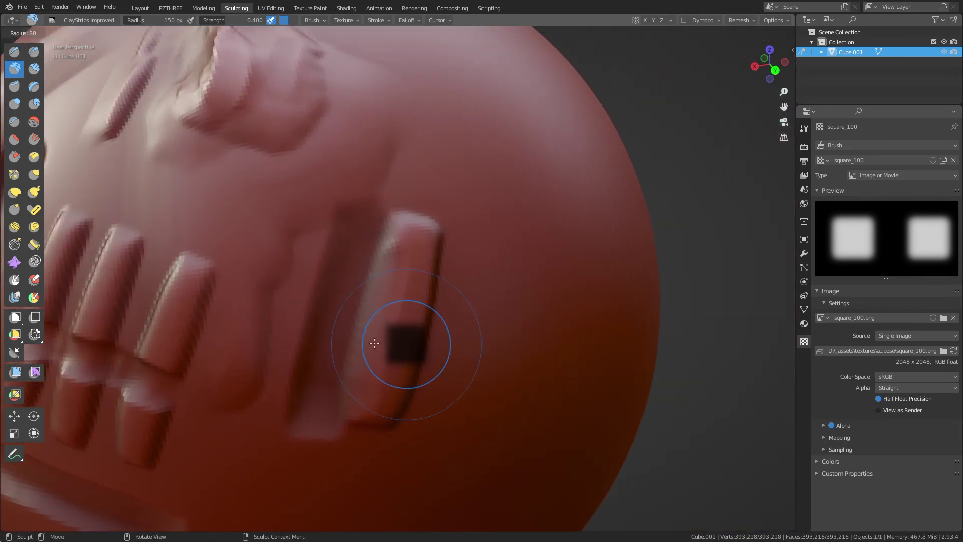
{"action": "left_click", "coordinate": [389, 364]}
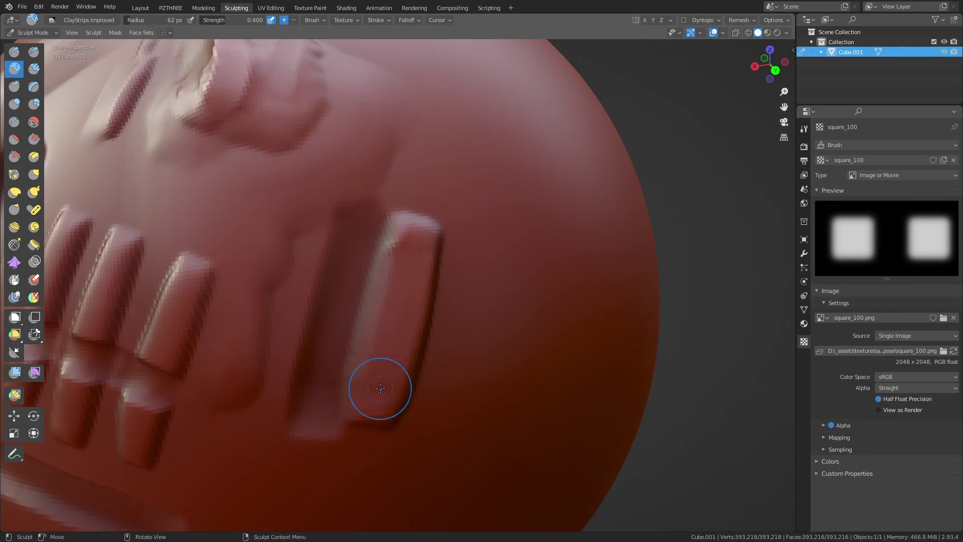
{"action": "middle_click_drag", "start_coordinate": [376, 387], "coordinate": [348, 291]}
{"action": "scroll", "coordinate": [348, 290], "scroll_direction": "up", "scroll_amount": 3}
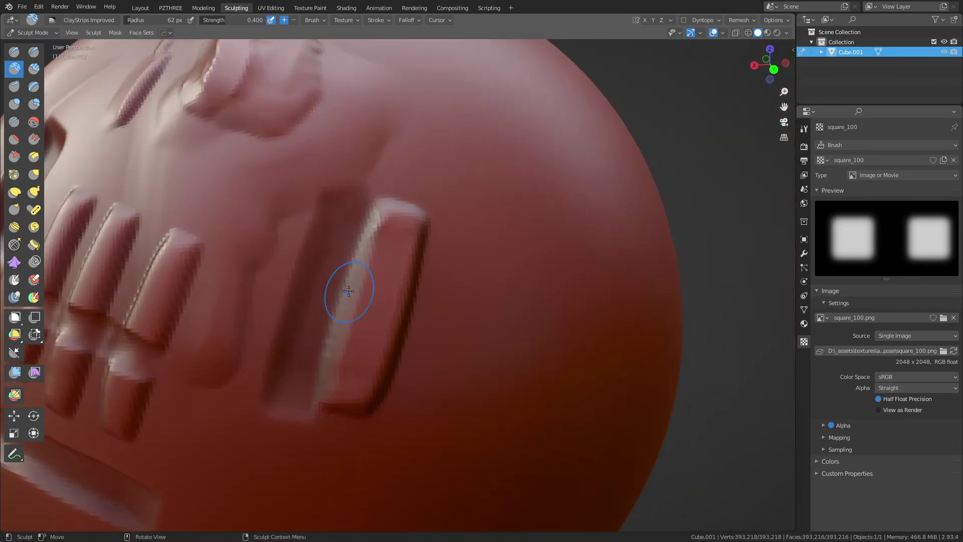
Switch to the hPolish brush, set its radius to 112 px and flatten the long raised bar's top face.
{"action": "left_click", "coordinate": [15, 157]}
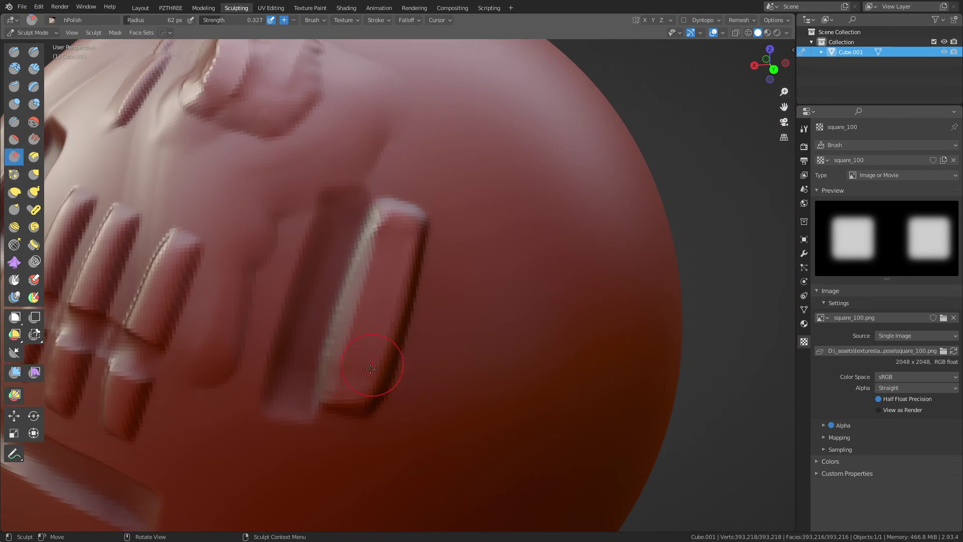
{"action": "key", "text": "f"}
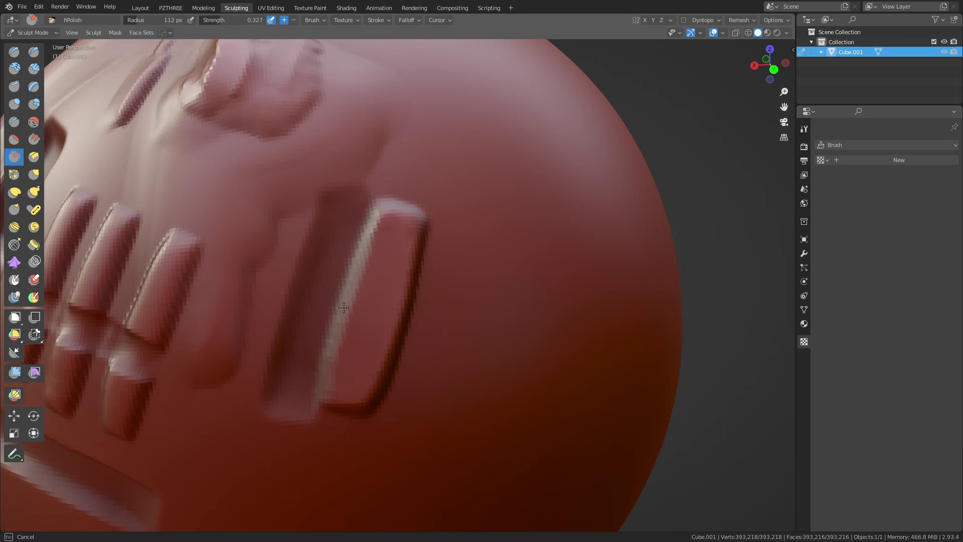
{"action": "left_click_drag", "start_coordinate": [346, 295], "coordinate": [353, 273]}
{"action": "mouse_move", "coordinate": [317, 271]}
{"action": "middle_mouse_down"}
{"action": "mouse_move", "coordinate": [253, 256]}
{"action": "mouse_move", "coordinate": [224, 231]}
{"action": "middle_mouse_up"}
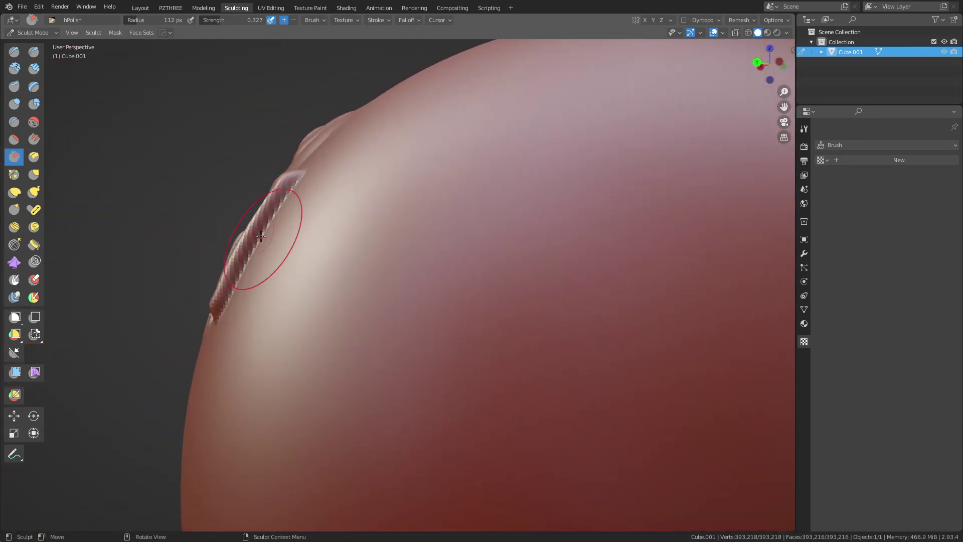
Switch to the Scrape/Peaks brush and scrape the long raised bar's top face flat, checking its profile from the side.
{"action": "left_click", "coordinate": [85, 20]}
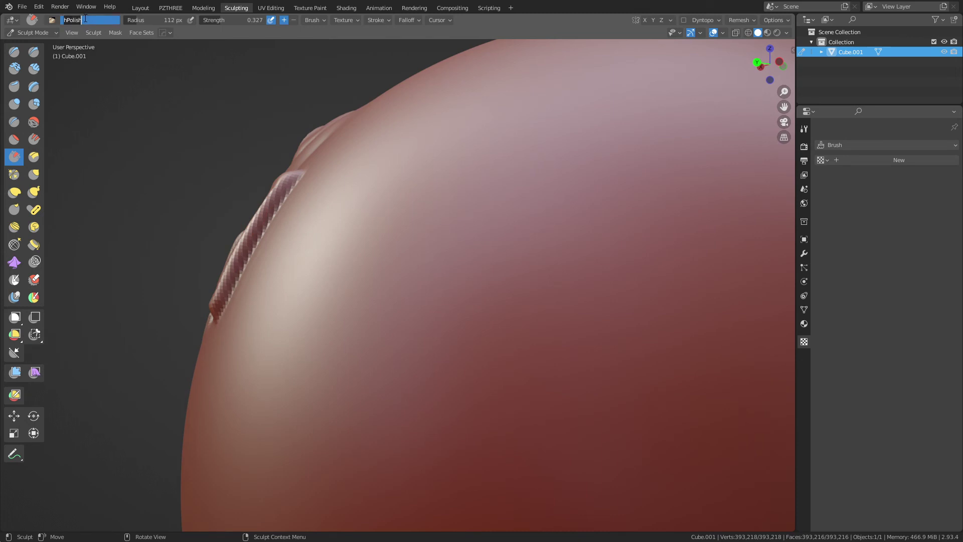
{"action": "left_click", "coordinate": [52, 20]}
{"action": "left_click", "coordinate": [107, 55]}
{"action": "middle_click_drag", "start_coordinate": [280, 235], "coordinate": [376, 293]}
{"action": "mouse_move", "coordinate": [351, 365]}
{"action": "left_mouse_down"}
{"action": "mouse_move", "coordinate": [377, 287]}
{"action": "mouse_move", "coordinate": [344, 376]}
{"action": "left_mouse_up"}
{"action": "mouse_move", "coordinate": [334, 280]}
{"action": "middle_mouse_down"}
{"action": "mouse_move", "coordinate": [238, 251]}
{"action": "mouse_move", "coordinate": [286, 266]}
{"action": "mouse_move", "coordinate": [325, 301]}
{"action": "mouse_move", "coordinate": [386, 387]}
{"action": "mouse_move", "coordinate": [392, 338]}
{"action": "middle_mouse_up"}
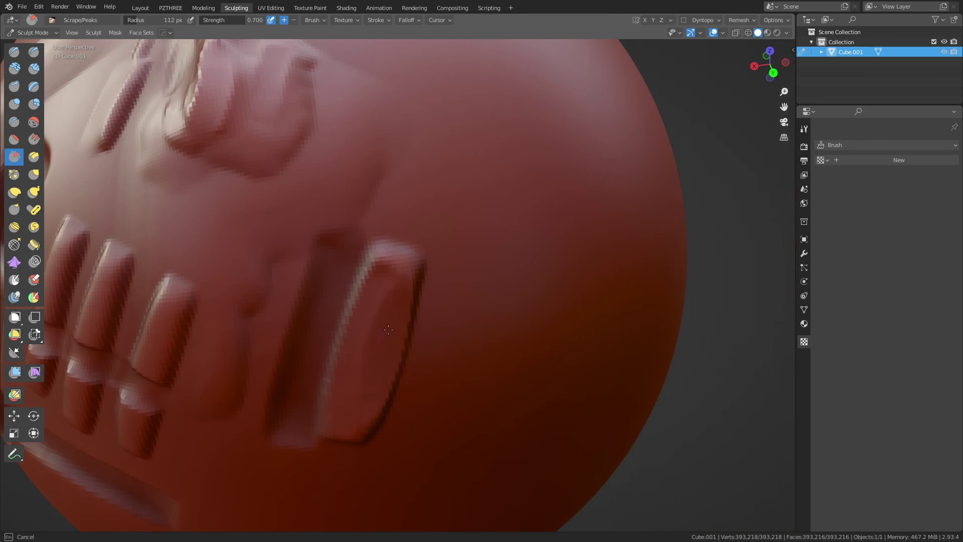
{"action": "mouse_move", "coordinate": [370, 392]}
{"action": "middle_mouse_down"}
{"action": "mouse_move", "coordinate": [528, 307]}
{"action": "mouse_move", "coordinate": [587, 288]}
{"action": "middle_mouse_up"}
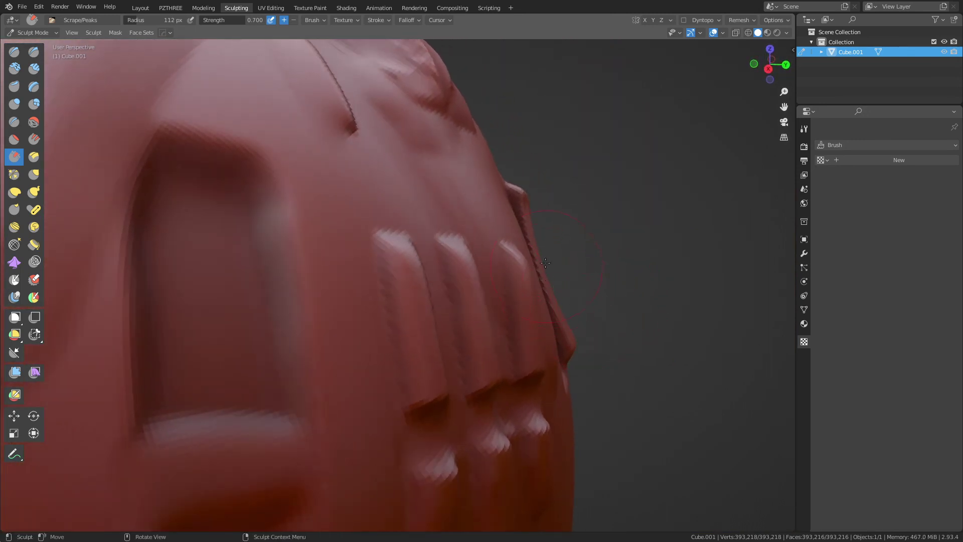
{"action": "middle_click_drag", "start_coordinate": [542, 303], "coordinate": [409, 301]}
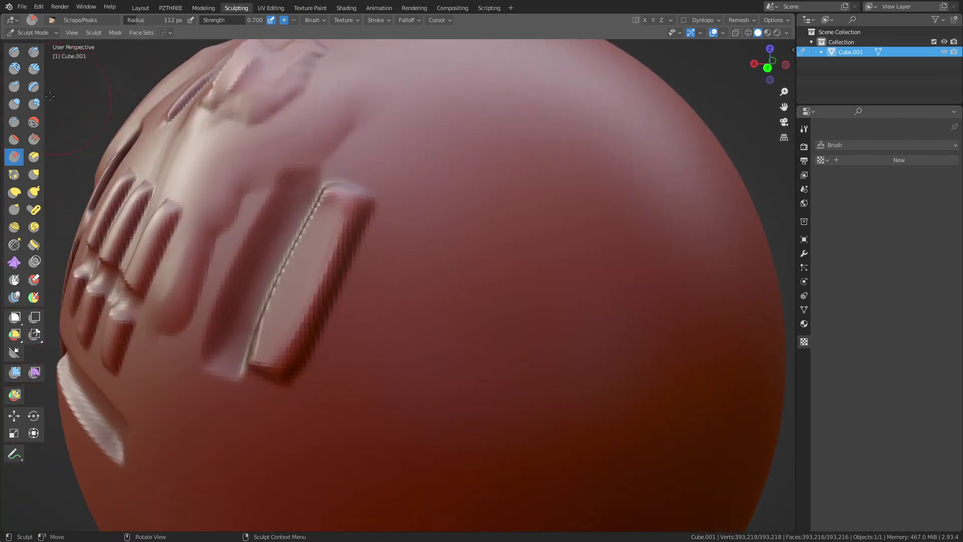
Switch to the ClayStrips Improved brush, set its radius to 48 px and build up clay along the long raised bar's outer edge.
{"action": "left_click", "coordinate": [15, 72]}
{"action": "mouse_move", "coordinate": [300, 280]}
{"action": "middle_mouse_down"}
{"action": "mouse_move", "coordinate": [257, 279]}
{"action": "mouse_move", "coordinate": [269, 288]}
{"action": "mouse_move", "coordinate": [258, 303]}
{"action": "middle_mouse_up"}
{"action": "key", "text": "f"}
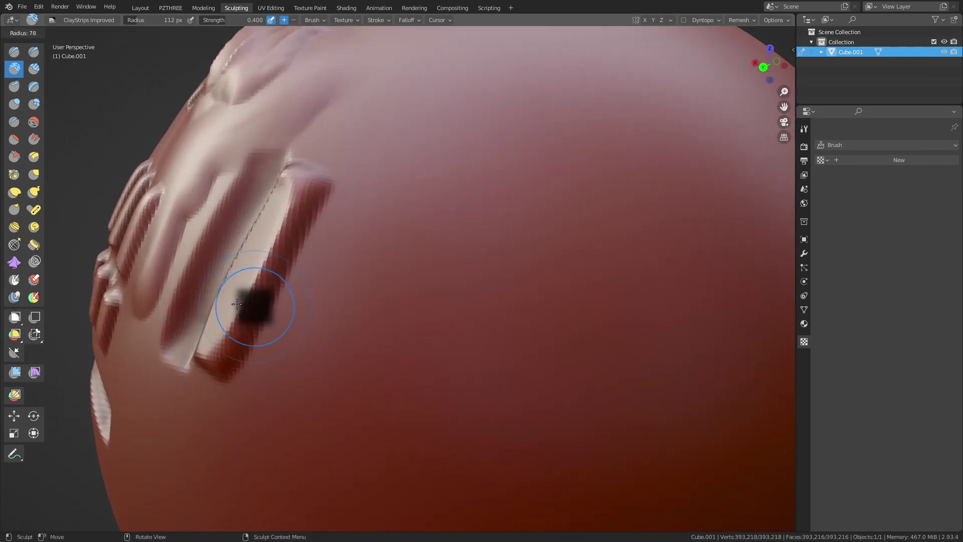
{"action": "left_click", "coordinate": [236, 304]}
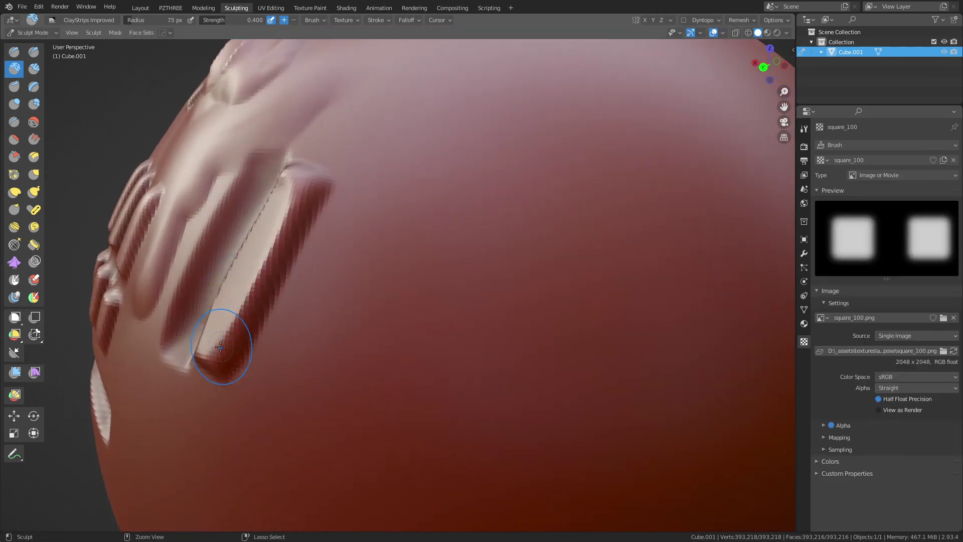
{"action": "key", "text": "f"}
{"action": "left_click", "coordinate": [262, 273]}
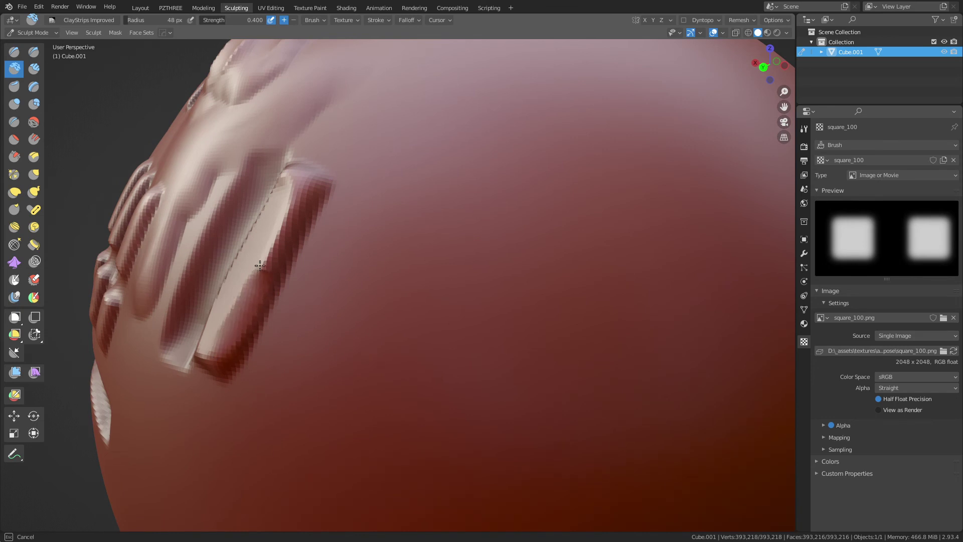
{"action": "left_click_drag", "start_coordinate": [262, 260], "coordinate": [258, 273]}
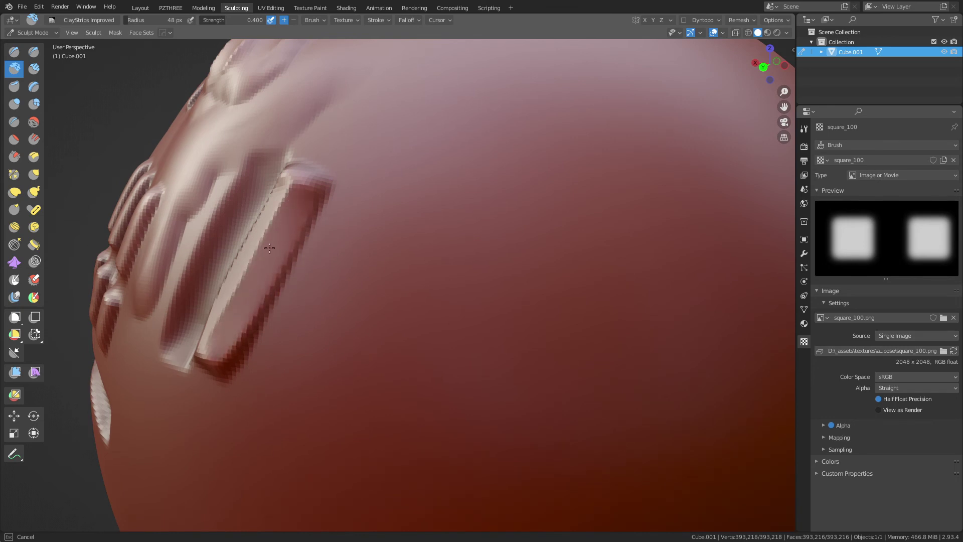
{"action": "left_click_drag", "start_coordinate": [246, 288], "coordinate": [249, 293]}
Extend the ClayStrips strokes over the full length of the long raised bar, squaring off its outer face and ends.
{"action": "mouse_move", "coordinate": [369, 281]}
{"action": "middle_mouse_down"}
{"action": "mouse_move", "coordinate": [552, 303]}
{"action": "mouse_move", "coordinate": [300, 275]}
{"action": "middle_mouse_up"}
{"action": "mouse_move", "coordinate": [285, 273]}
{"action": "left_mouse_down"}
{"action": "mouse_move", "coordinate": [234, 316]}
{"action": "mouse_move", "coordinate": [296, 189]}
{"action": "mouse_move", "coordinate": [233, 317]}
{"action": "mouse_move", "coordinate": [287, 210]}
{"action": "mouse_move", "coordinate": [273, 246]}
{"action": "left_mouse_up"}
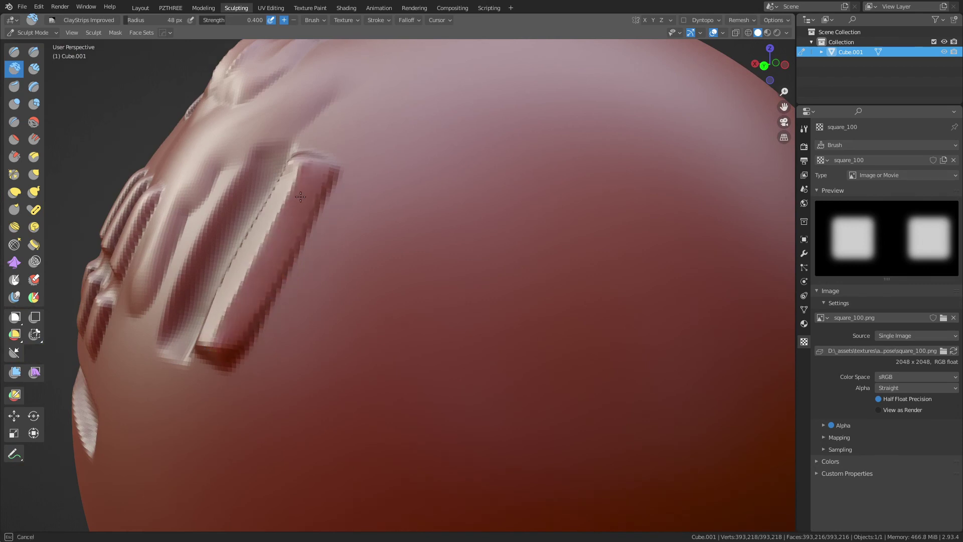
{"action": "left_click_drag", "start_coordinate": [231, 335], "coordinate": [228, 290]}
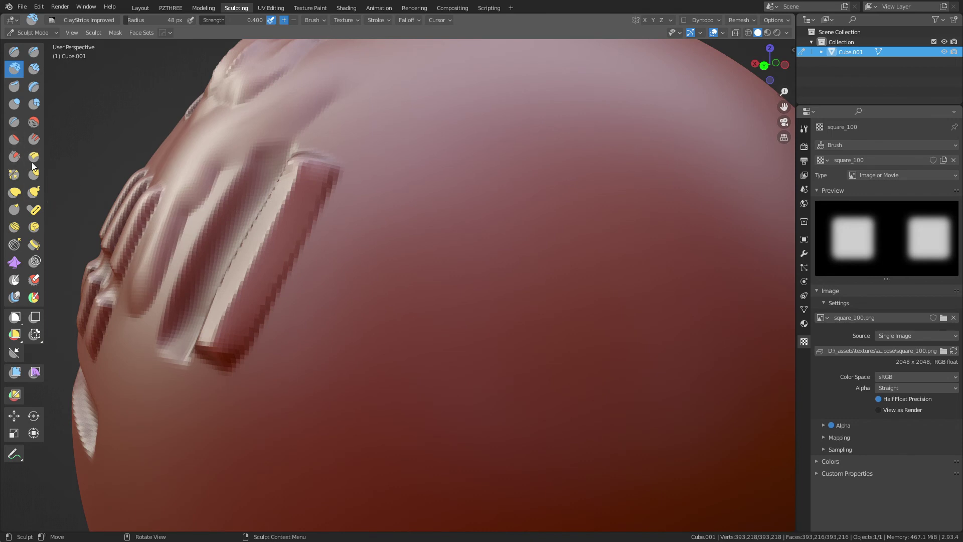
{"action": "middle_click_drag", "start_coordinate": [354, 262], "coordinate": [430, 317]}
Switch to the Scrape/Peaks tool's hPolish brush and set its radius to 92 px.
{"action": "left_click", "coordinate": [14, 156]}
{"action": "mouse_move", "coordinate": [369, 286]}
{"action": "middle_mouse_down"}
{"action": "mouse_move", "coordinate": [431, 288]}
{"action": "mouse_move", "coordinate": [66, 70]}
{"action": "middle_mouse_up"}
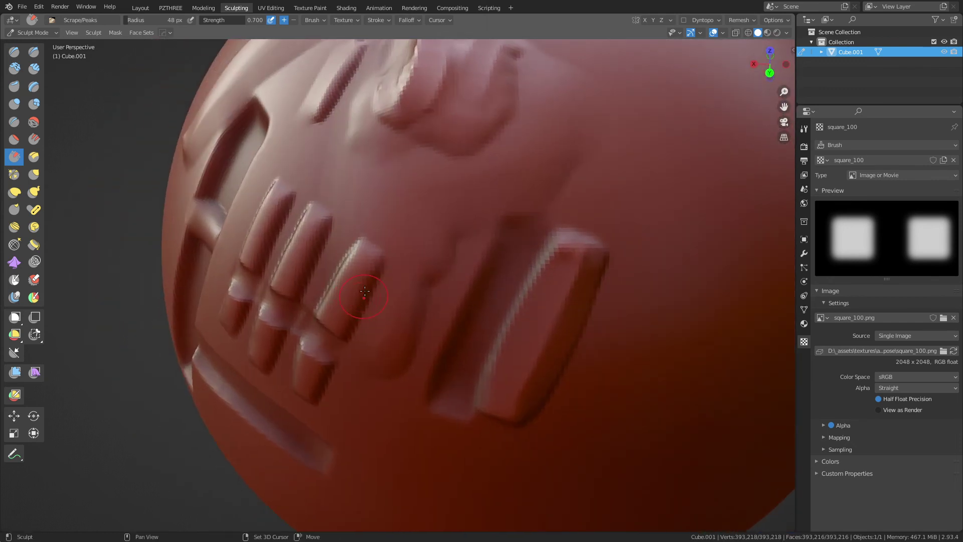
{"action": "left_click", "coordinate": [82, 22]}
{"action": "left_click", "coordinate": [52, 20]}
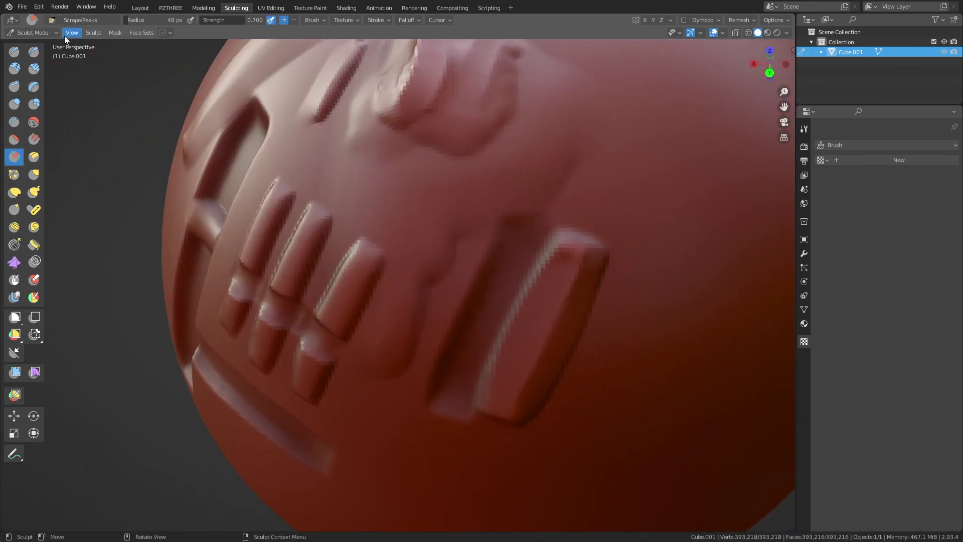
{"action": "left_click", "coordinate": [51, 20]}
{"action": "left_click", "coordinate": [77, 52]}
{"action": "mouse_move", "coordinate": [305, 253]}
{"action": "middle_mouse_down"}
{"action": "mouse_move", "coordinate": [326, 256]}
{"action": "mouse_move", "coordinate": [336, 243]}
{"action": "mouse_move", "coordinate": [329, 276]}
{"action": "mouse_move", "coordinate": [282, 303]}
{"action": "middle_mouse_up"}
{"action": "key", "text": "f"}
{"action": "left_click", "coordinate": [361, 264]}
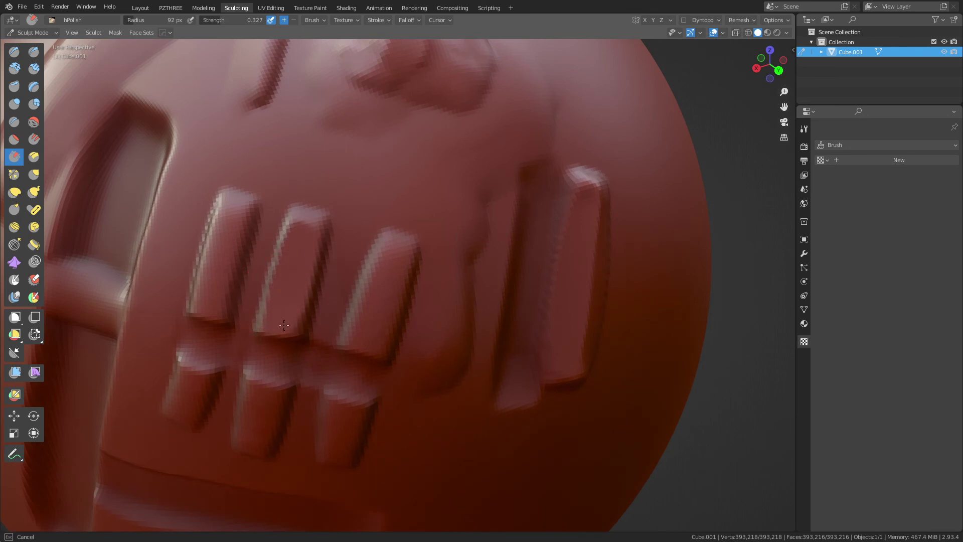
Polish flat the top faces of the middle strip and the strip nearest the long bar in the upper row of three.
{"action": "left_click_drag", "start_coordinate": [289, 288], "coordinate": [281, 303]}
{"action": "mouse_move", "coordinate": [280, 301]}
{"action": "middle_mouse_down"}
{"action": "mouse_move", "coordinate": [183, 226]}
{"action": "mouse_move", "coordinate": [284, 249]}
{"action": "mouse_move", "coordinate": [333, 288]}
{"action": "mouse_move", "coordinate": [370, 285]}
{"action": "middle_mouse_up"}
{"action": "left_click_drag", "start_coordinate": [351, 296], "coordinate": [347, 288]}
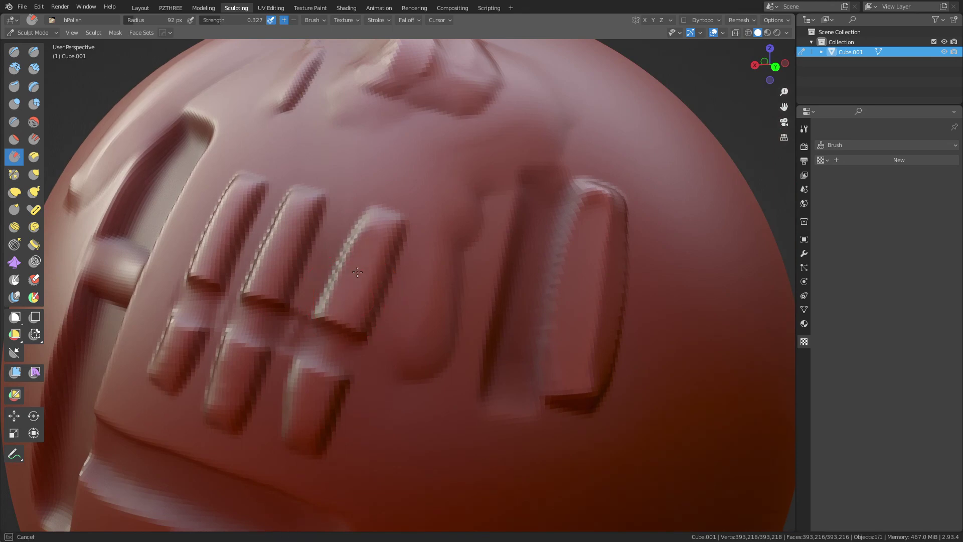
{"action": "middle_click_drag", "start_coordinate": [349, 303], "coordinate": [376, 211]}
{"action": "left_click_drag", "start_coordinate": [359, 227], "coordinate": [300, 275]}
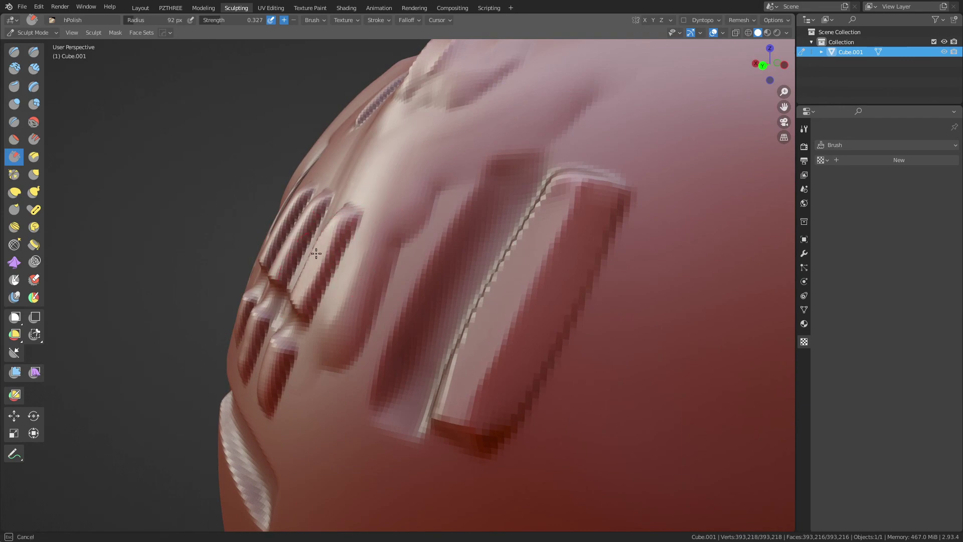
Polish the side and top faces of the upper-row strip nearest the long bar from several angles to sharpen its edges.
{"action": "left_click_drag", "start_coordinate": [327, 238], "coordinate": [329, 275]}
{"action": "middle_click_drag", "start_coordinate": [329, 276], "coordinate": [419, 296]}
{"action": "left_click_drag", "start_coordinate": [369, 329], "coordinate": [379, 333]}
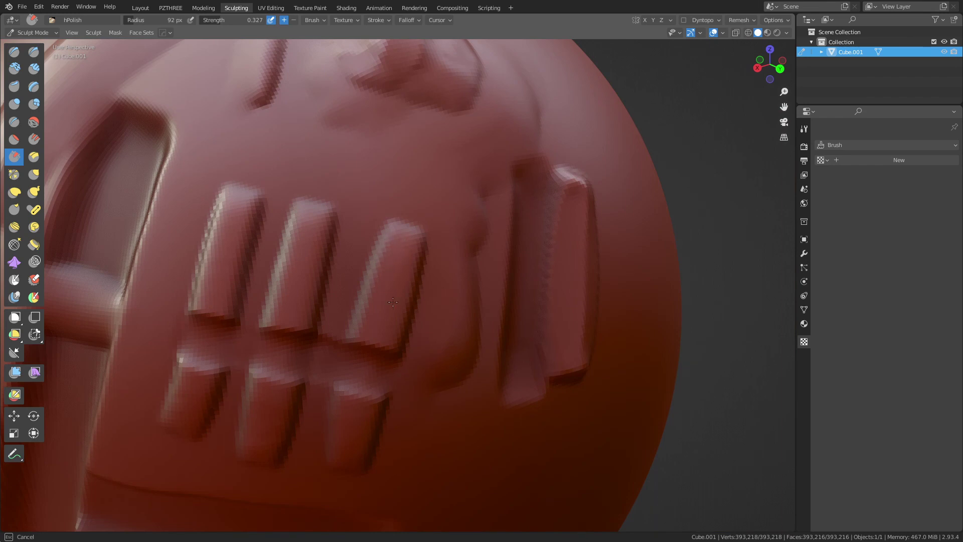
{"action": "mouse_move", "coordinate": [388, 274]}
{"action": "middle_mouse_down"}
{"action": "mouse_move", "coordinate": [274, 246]}
{"action": "mouse_move", "coordinate": [286, 246]}
{"action": "middle_mouse_up"}
{"action": "left_click_drag", "start_coordinate": [312, 272], "coordinate": [352, 223]}
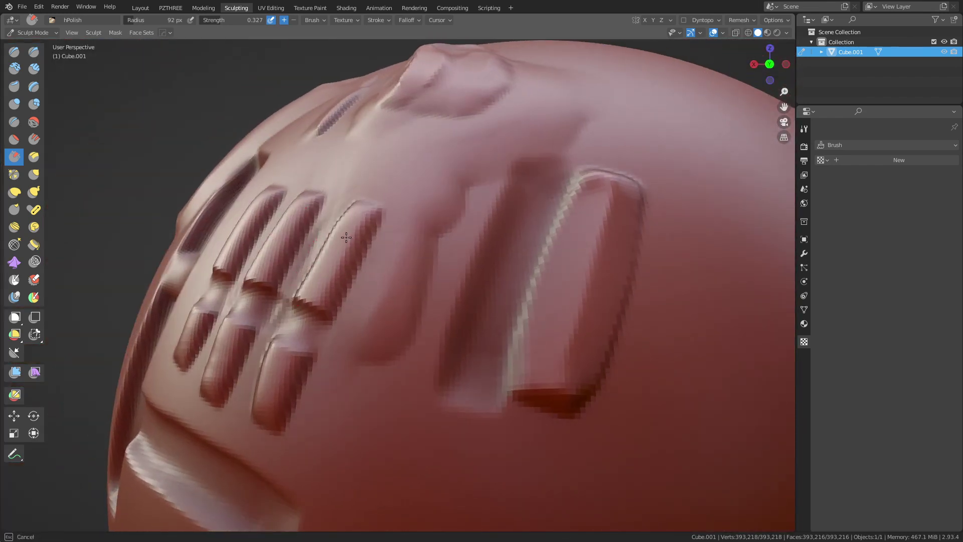
{"action": "left_click_drag", "start_coordinate": [333, 255], "coordinate": [331, 240]}
{"action": "mouse_move", "coordinate": [331, 241]}
{"action": "middle_mouse_down"}
{"action": "mouse_move", "coordinate": [248, 253]}
{"action": "mouse_move", "coordinate": [331, 262]}
{"action": "middle_mouse_up"}
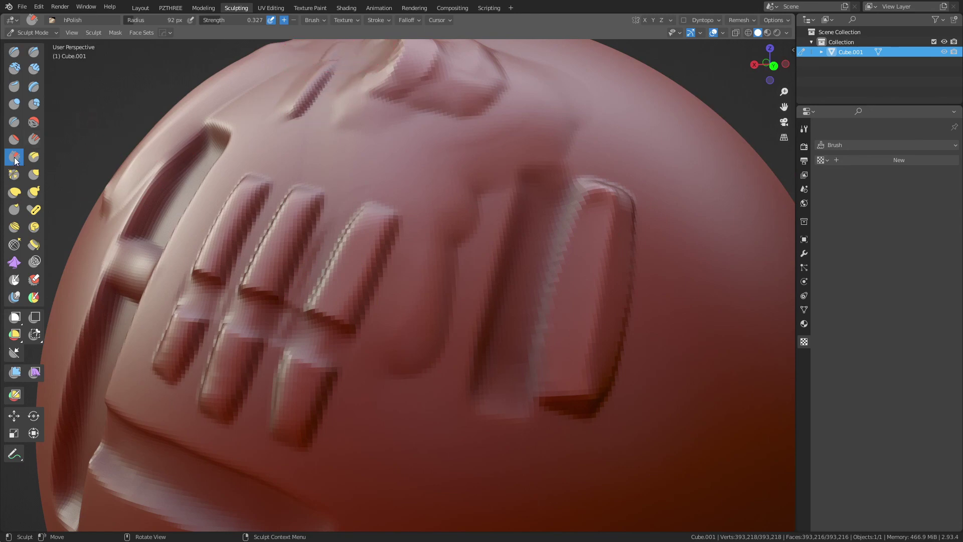
Review the hPolish brush, stroke, falloff and texture settings, and polish the upper-row strip nearest the long groove.
{"action": "left_click", "coordinate": [321, 22]}
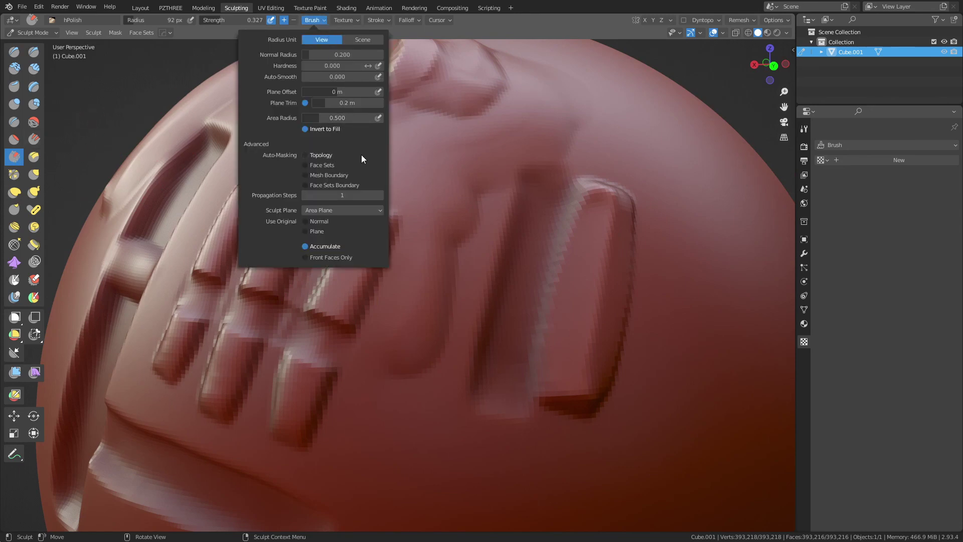
{"action": "mouse_move", "coordinate": [360, 23]}
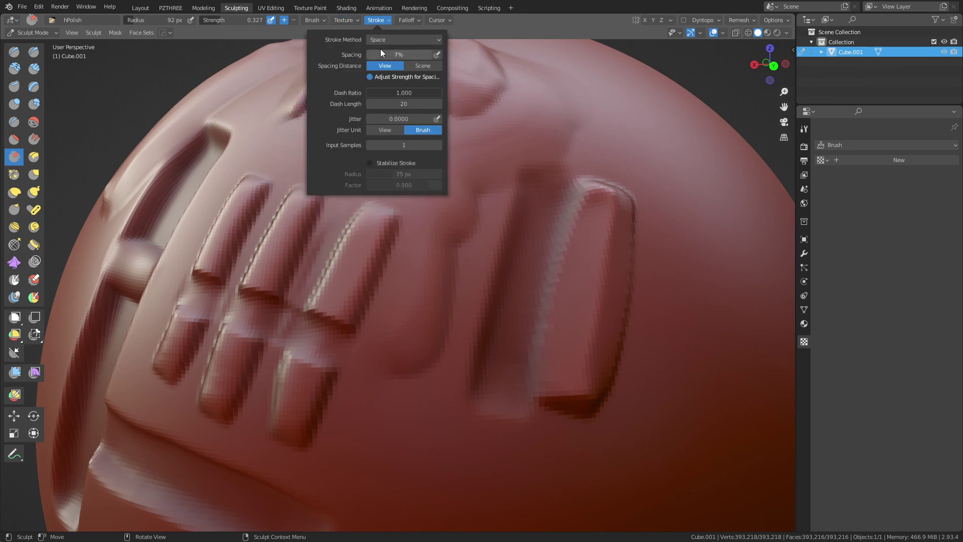
{"action": "mouse_move", "coordinate": [319, 20]}
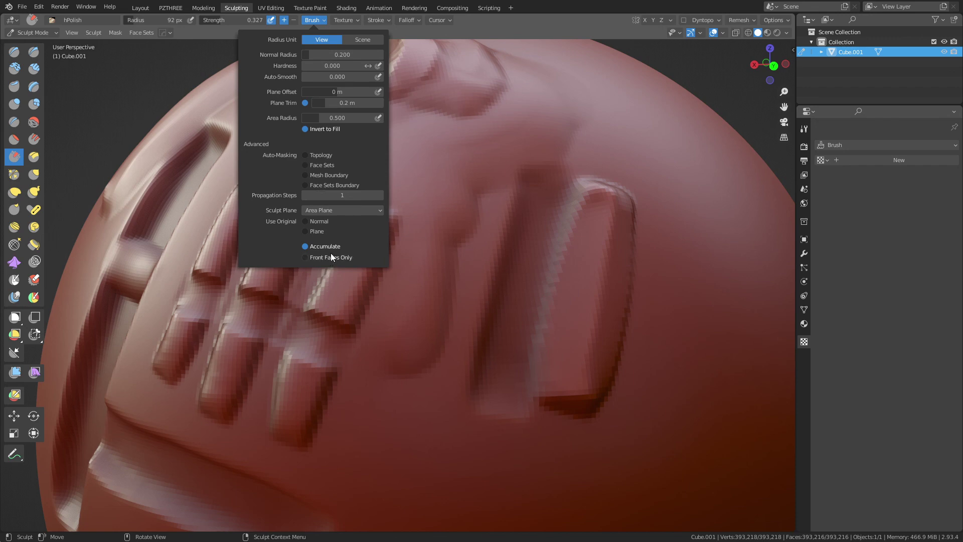
{"action": "left_click", "coordinate": [413, 19]}
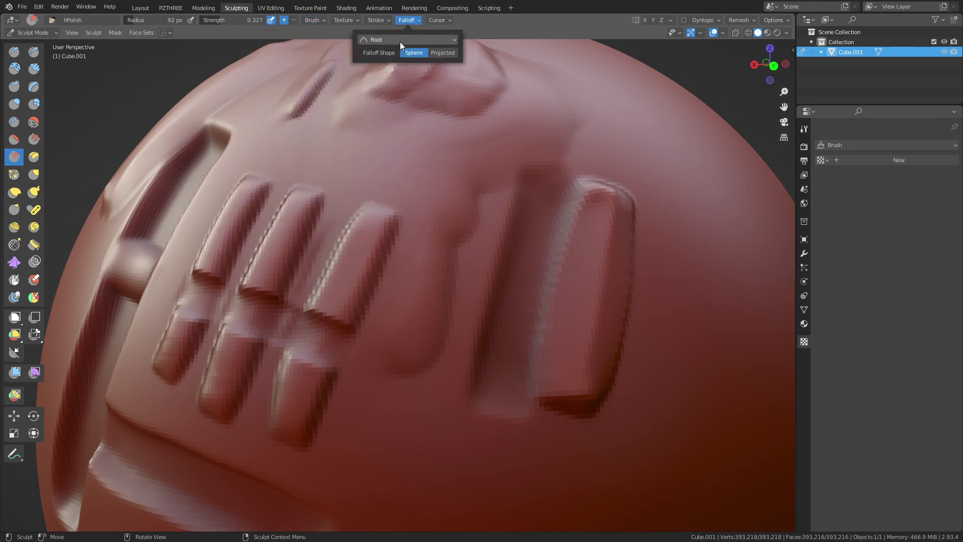
{"action": "left_click", "coordinate": [381, 20]}
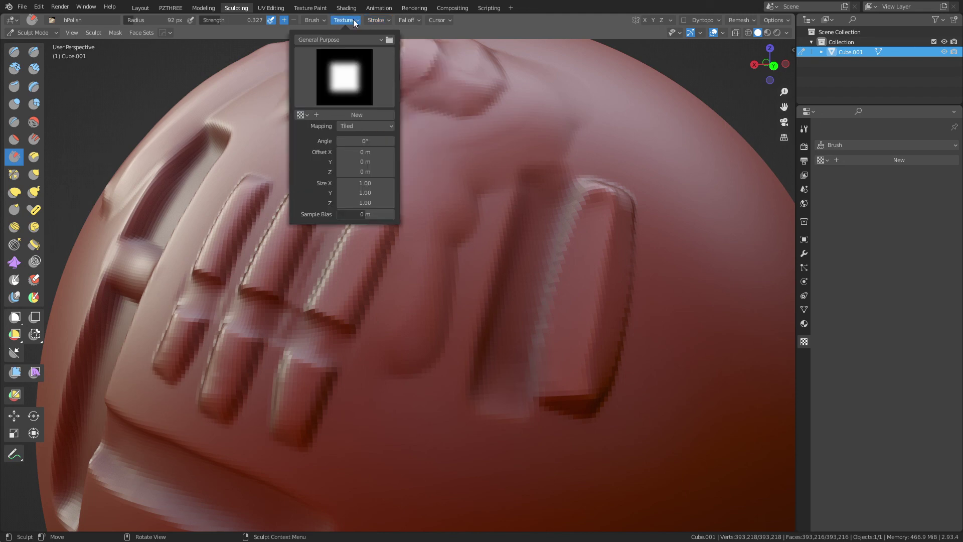
{"action": "mouse_move", "coordinate": [348, 284]}
{"action": "middle_mouse_down"}
{"action": "mouse_move", "coordinate": [386, 301]}
{"action": "mouse_move", "coordinate": [288, 233]}
{"action": "middle_mouse_up"}
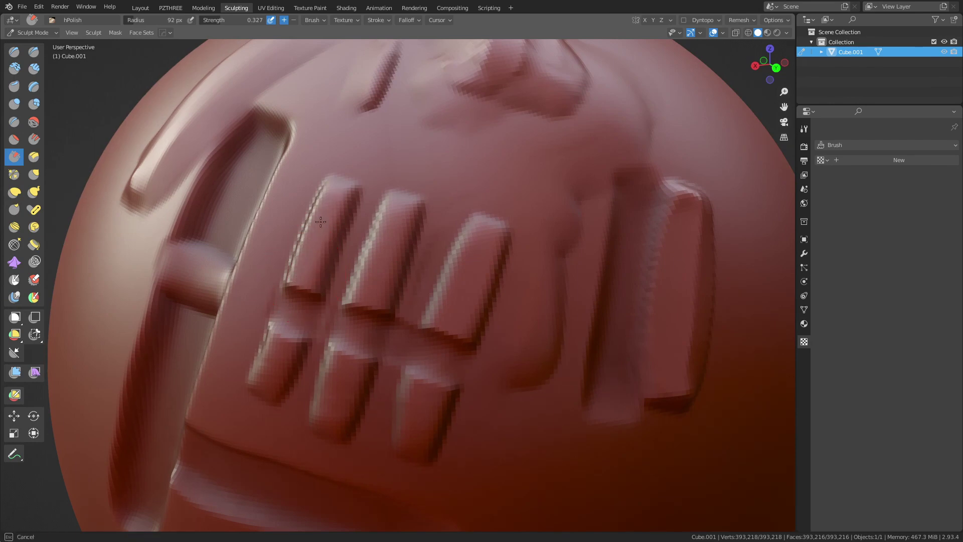
Switch to the ClayStrips Improved brush and build up a thick, wide bar over the thin strip beside the long groove's upper end.
{"action": "left_click", "coordinate": [14, 67]}
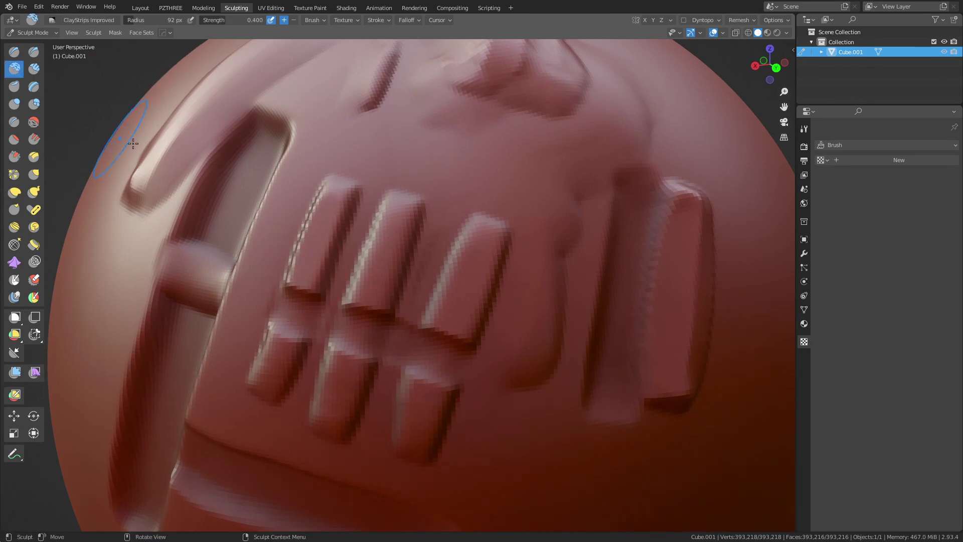
{"action": "mouse_move", "coordinate": [333, 225]}
{"action": "middle_mouse_down"}
{"action": "mouse_move", "coordinate": [477, 284]}
{"action": "mouse_move", "coordinate": [416, 268]}
{"action": "mouse_move", "coordinate": [280, 269]}
{"action": "middle_mouse_up"}
{"action": "mouse_move", "coordinate": [211, 324]}
{"action": "left_mouse_down"}
{"action": "mouse_move", "coordinate": [333, 161]}
{"action": "mouse_move", "coordinate": [193, 326]}
{"action": "mouse_move", "coordinate": [203, 289]}
{"action": "mouse_move", "coordinate": [197, 323]}
{"action": "mouse_move", "coordinate": [261, 235]}
{"action": "mouse_move", "coordinate": [198, 329]}
{"action": "mouse_move", "coordinate": [371, 143]}
{"action": "mouse_move", "coordinate": [199, 317]}
{"action": "mouse_move", "coordinate": [279, 255]}
{"action": "left_mouse_up"}
{"action": "middle_click_drag", "start_coordinate": [280, 255], "coordinate": [341, 263]}
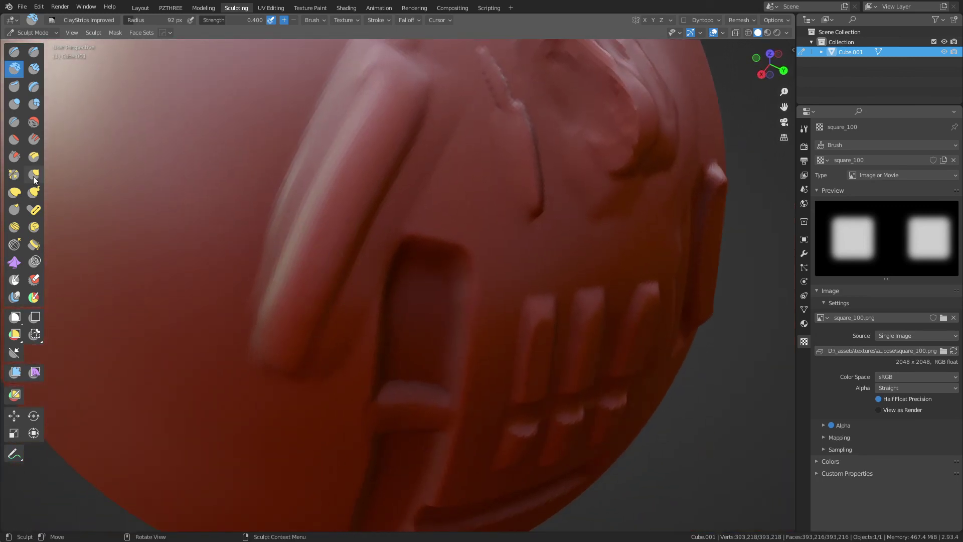
Switch to the hPolish brush with a 154 px radius and flatten the new thick bar's top face.
{"action": "left_click", "coordinate": [14, 156]}
{"action": "left_click_drag", "start_coordinate": [316, 289], "coordinate": [313, 273]}
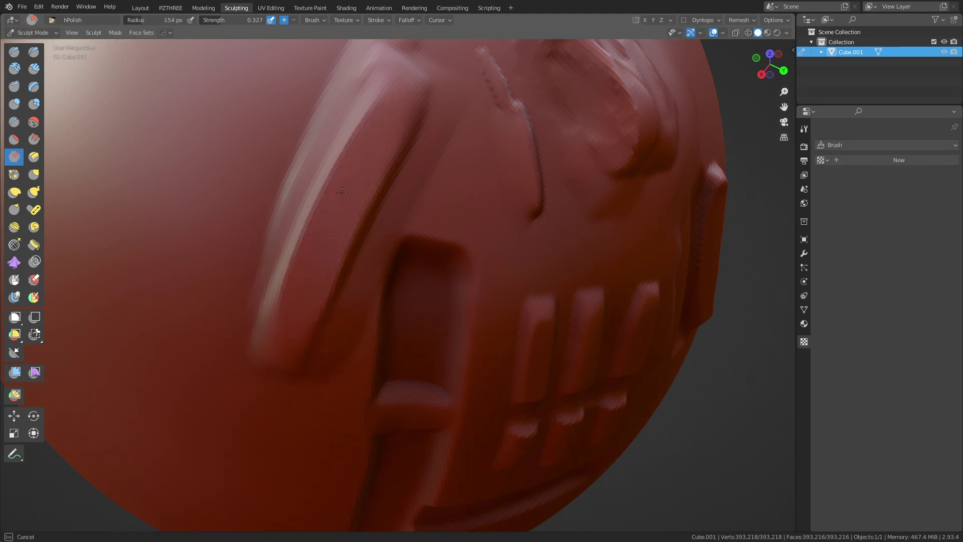
{"action": "mouse_move", "coordinate": [301, 280]}
{"action": "middle_mouse_down"}
{"action": "mouse_move", "coordinate": [260, 183]}
{"action": "mouse_move", "coordinate": [364, 204]}
{"action": "mouse_move", "coordinate": [368, 232]}
{"action": "mouse_move", "coordinate": [305, 221]}
{"action": "mouse_move", "coordinate": [393, 322]}
{"action": "mouse_move", "coordinate": [396, 314]}
{"action": "middle_mouse_up"}
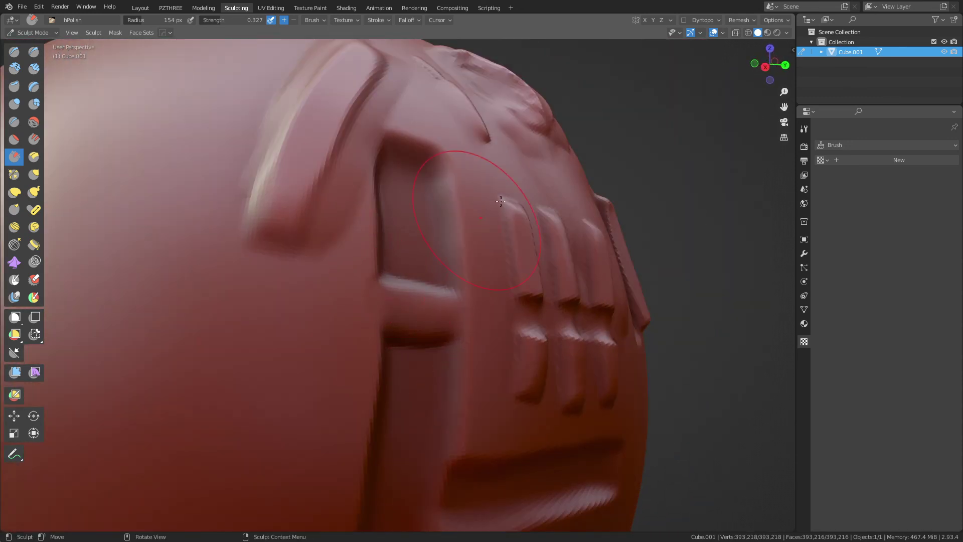
Switch from Sculpt Mode to Object Mode and view the whole sculpted sphere.
{"action": "key", "text": "ctrl+Tab"}
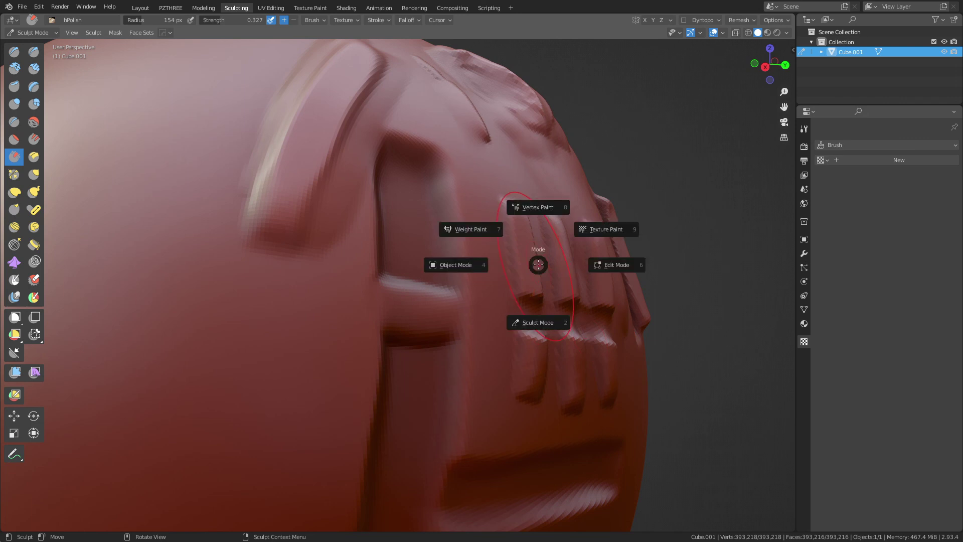
{"action": "left_click", "coordinate": [459, 262]}
{"action": "scroll", "coordinate": [512, 335], "scroll_direction": "down", "scroll_amount": 3}
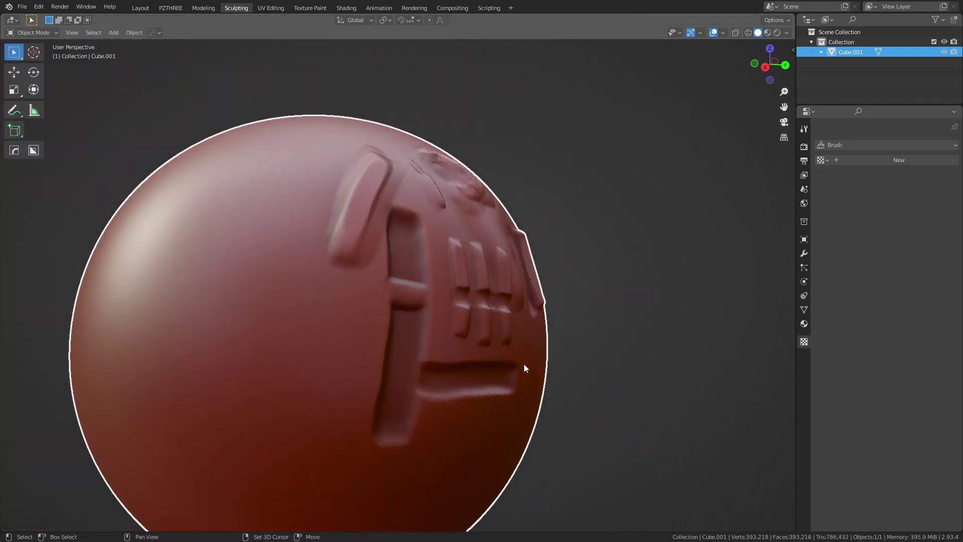